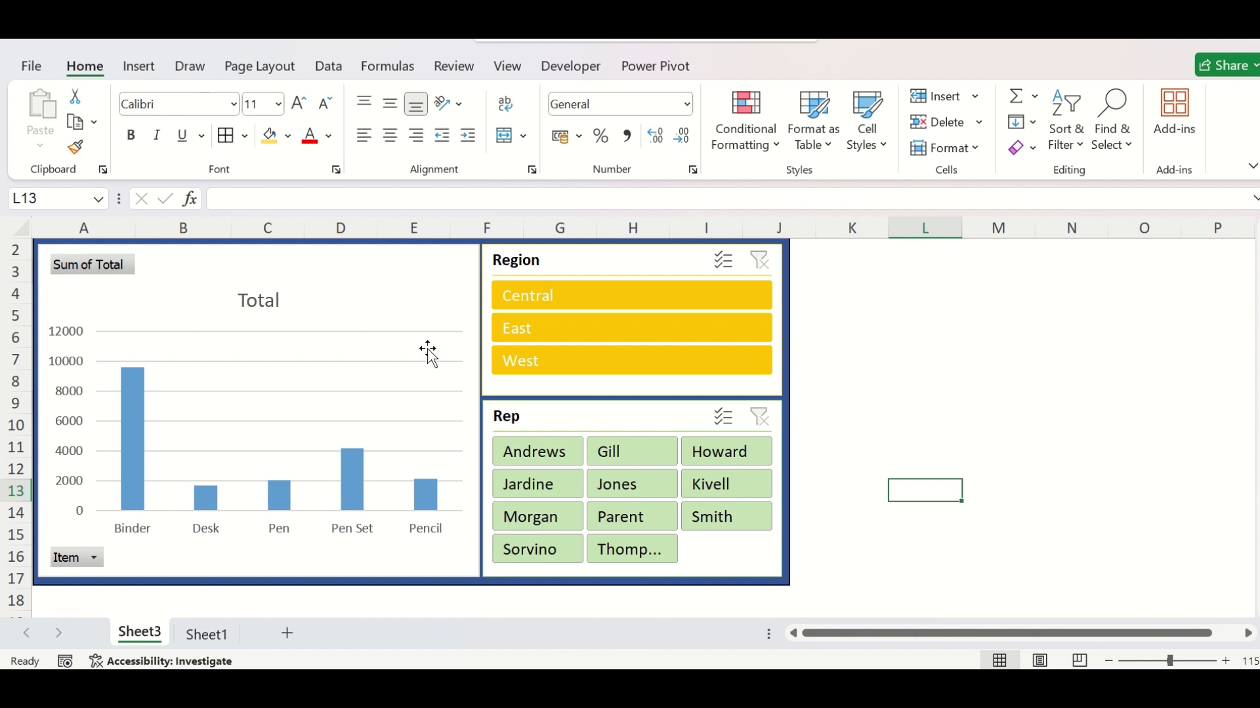
# Step: Leave the finished dashboard and show the raw sales table with OrderDate through Total columns
pyautogui.click(420, 301)
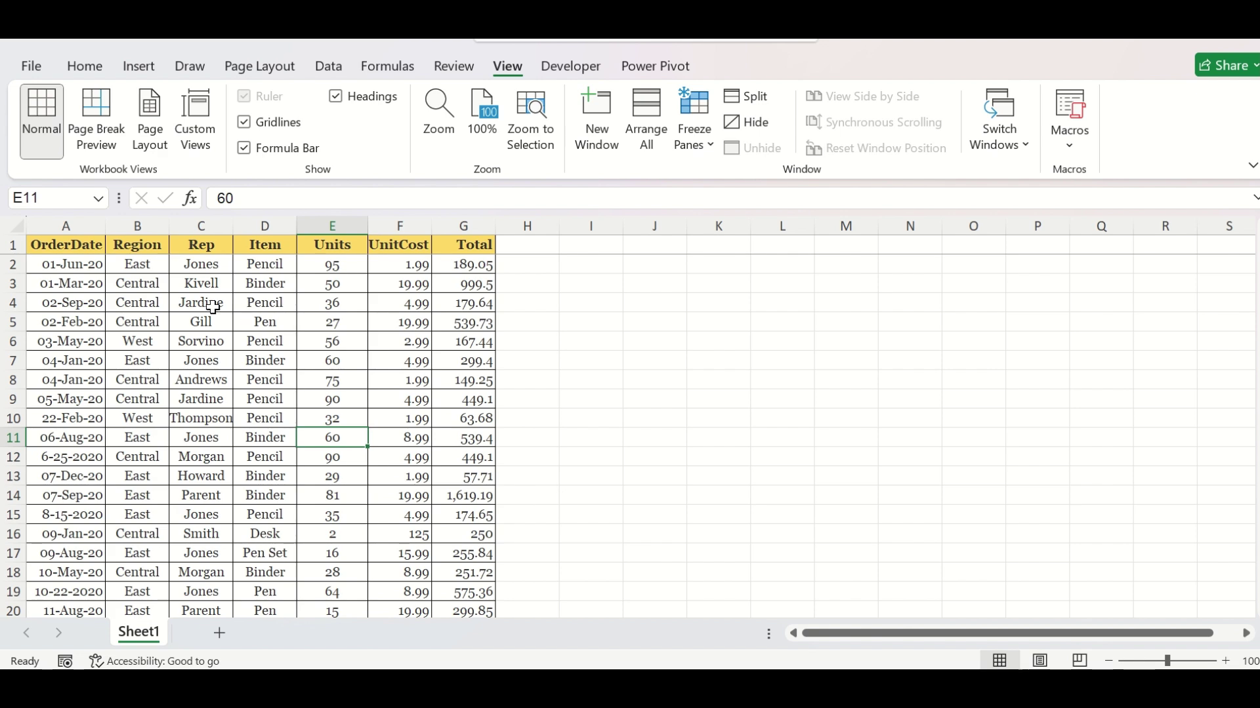
# Step: Scroll through the sales data and select the whole table A1:G44, headers included
pyautogui.scroll(-1, 210, 328)
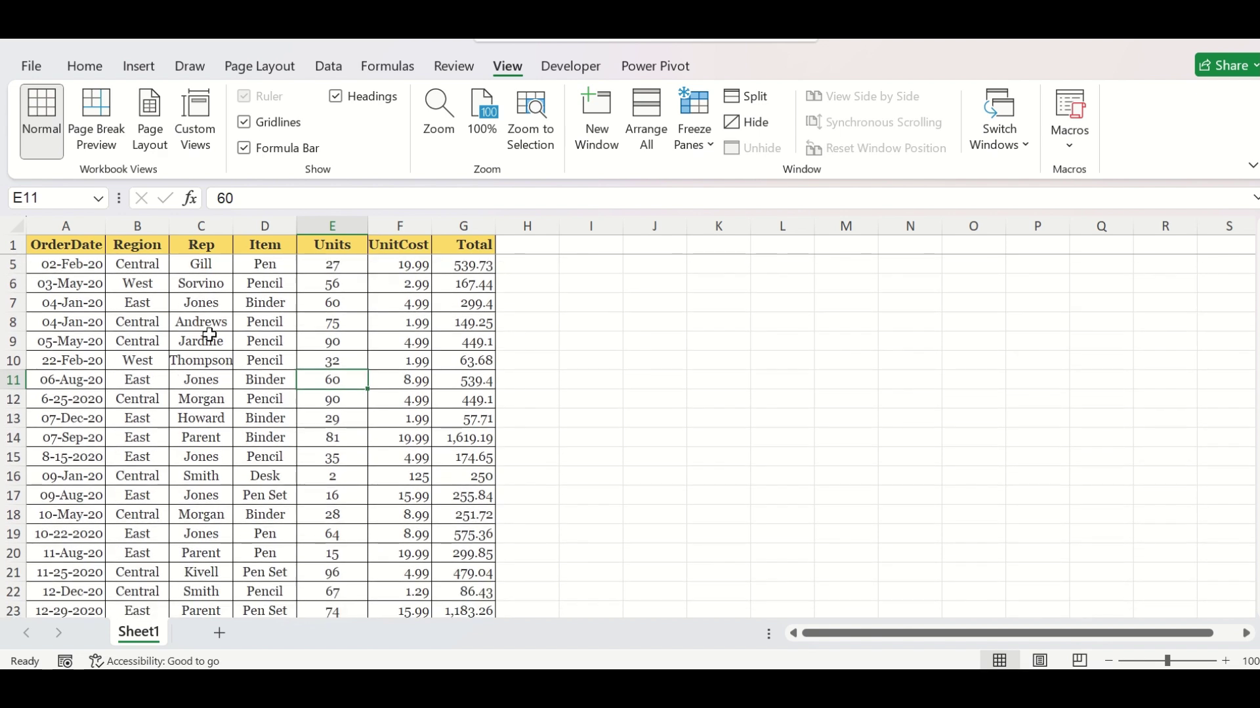
pyautogui.scroll(-2, 210, 336)
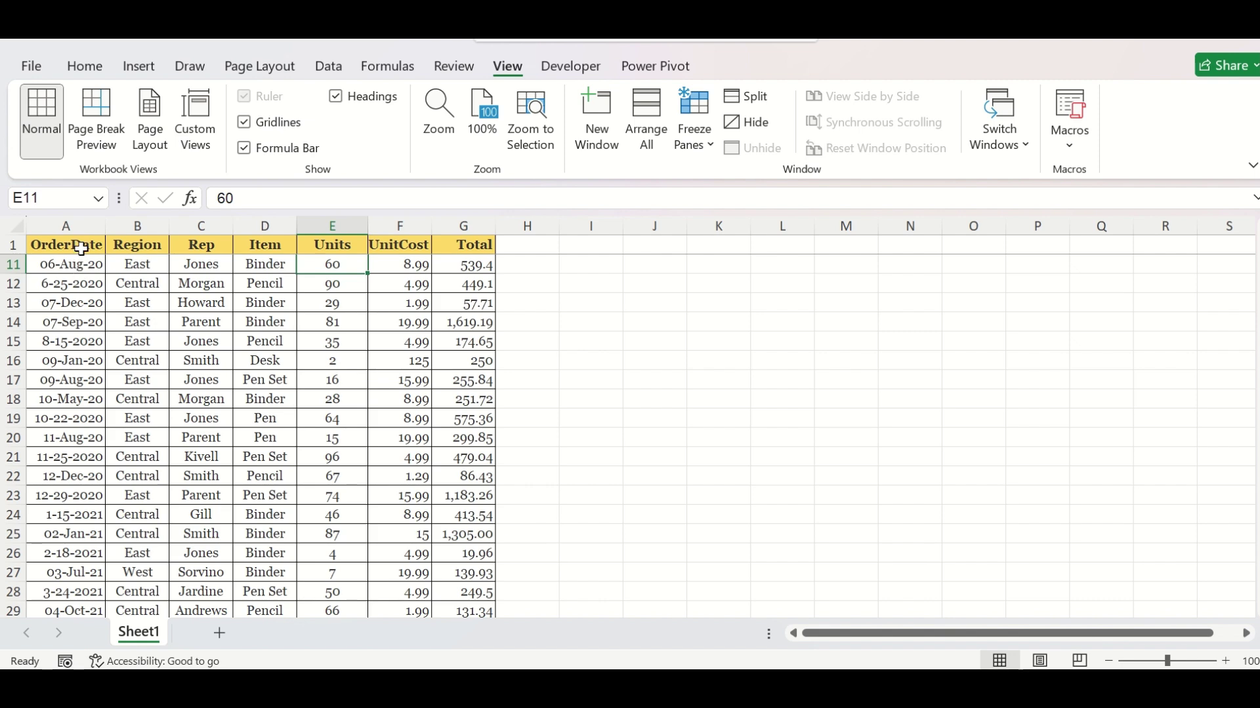
pyautogui.moveTo(92, 246); pyautogui.dragTo(465, 585)
pyautogui.scroll(8, 344, 389)
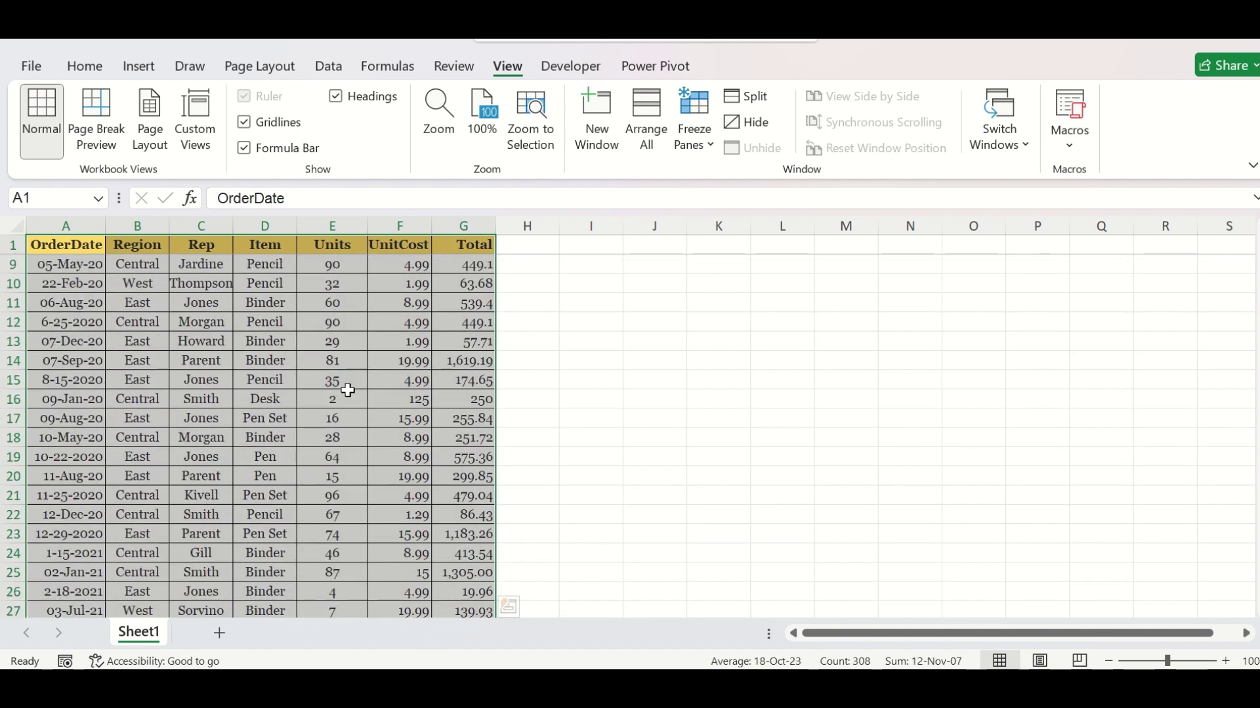
# Step: Insert a PivotTable on a new sheet summing Total by Item, Grand Total 19627.88
pyautogui.click(138, 66)
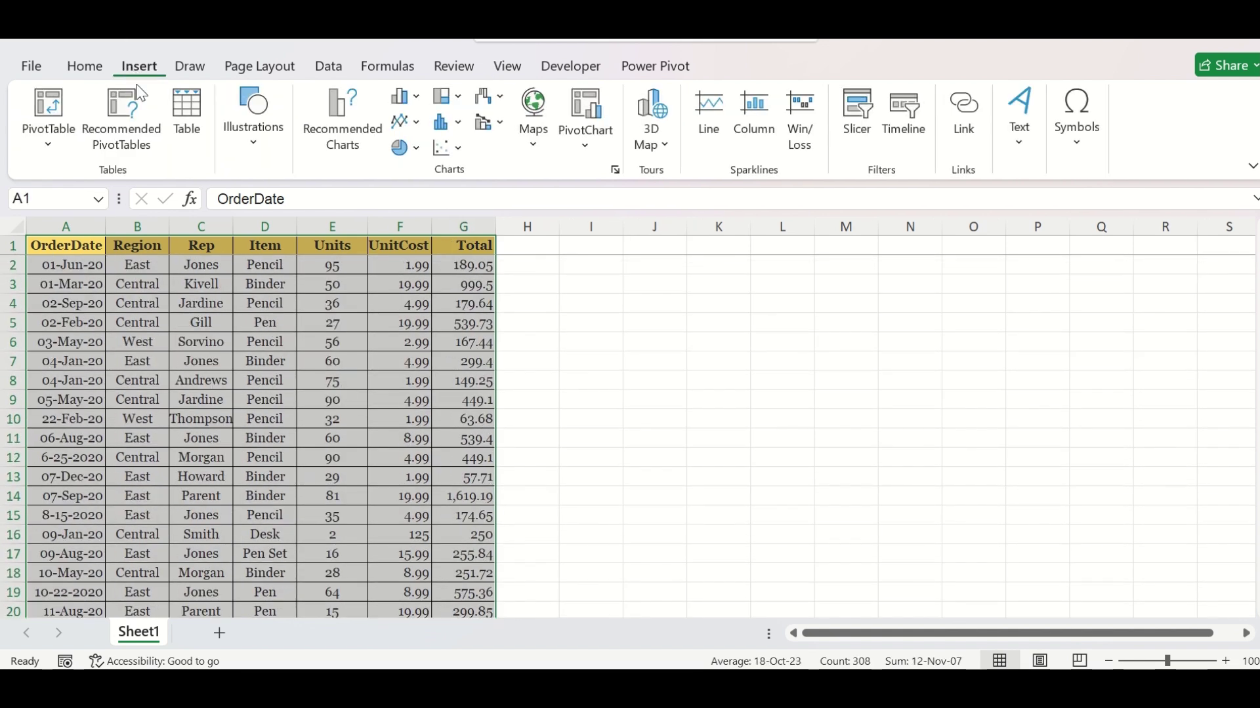
pyautogui.click(52, 117)
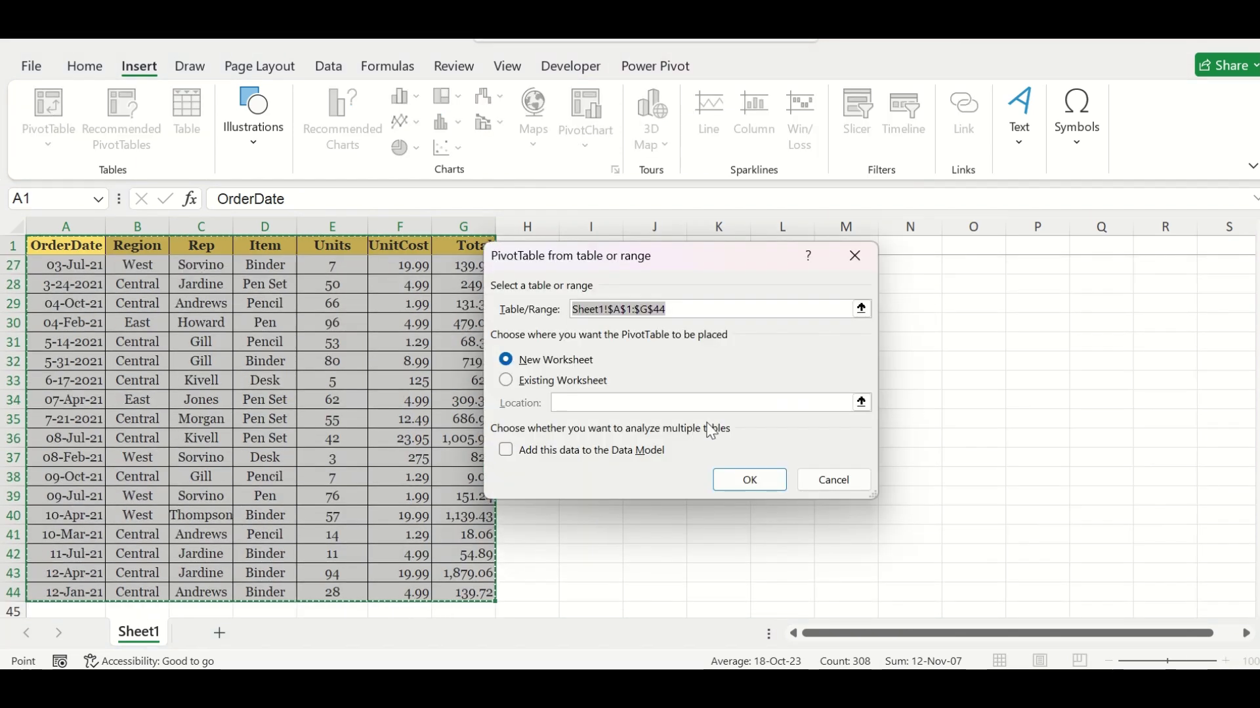
pyautogui.click(739, 477)
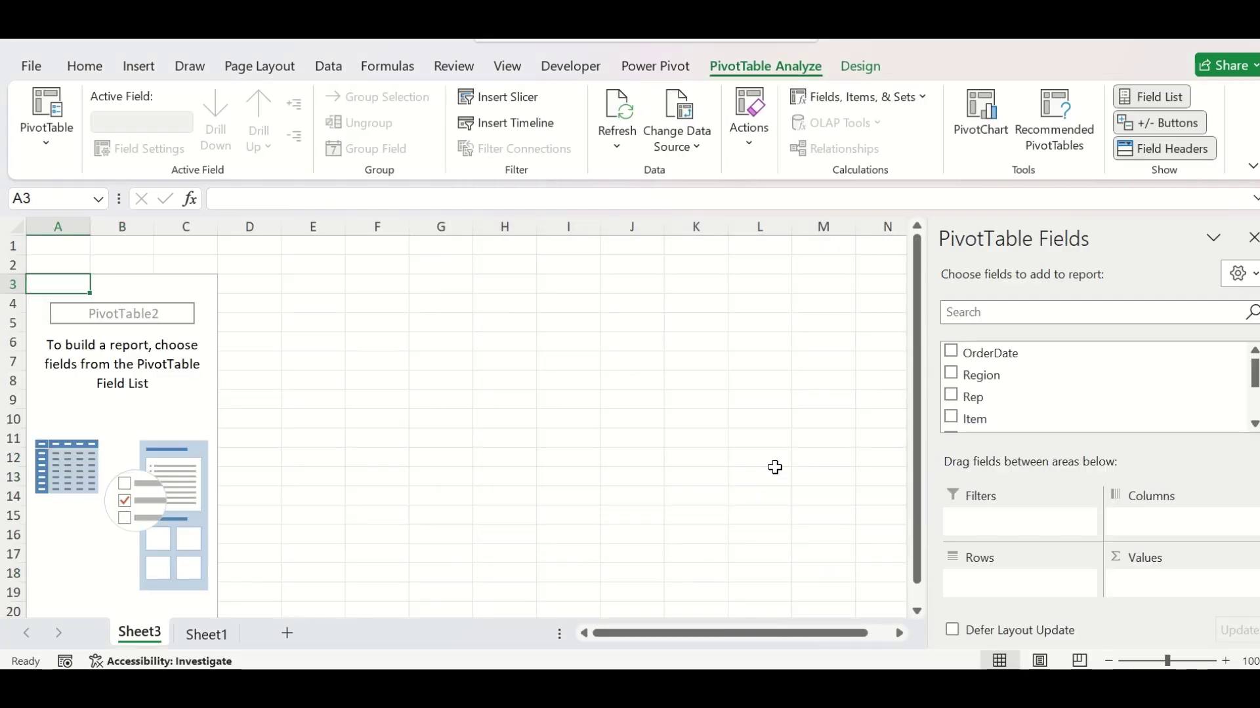
pyautogui.moveTo(984, 417); pyautogui.dragTo(981, 590)
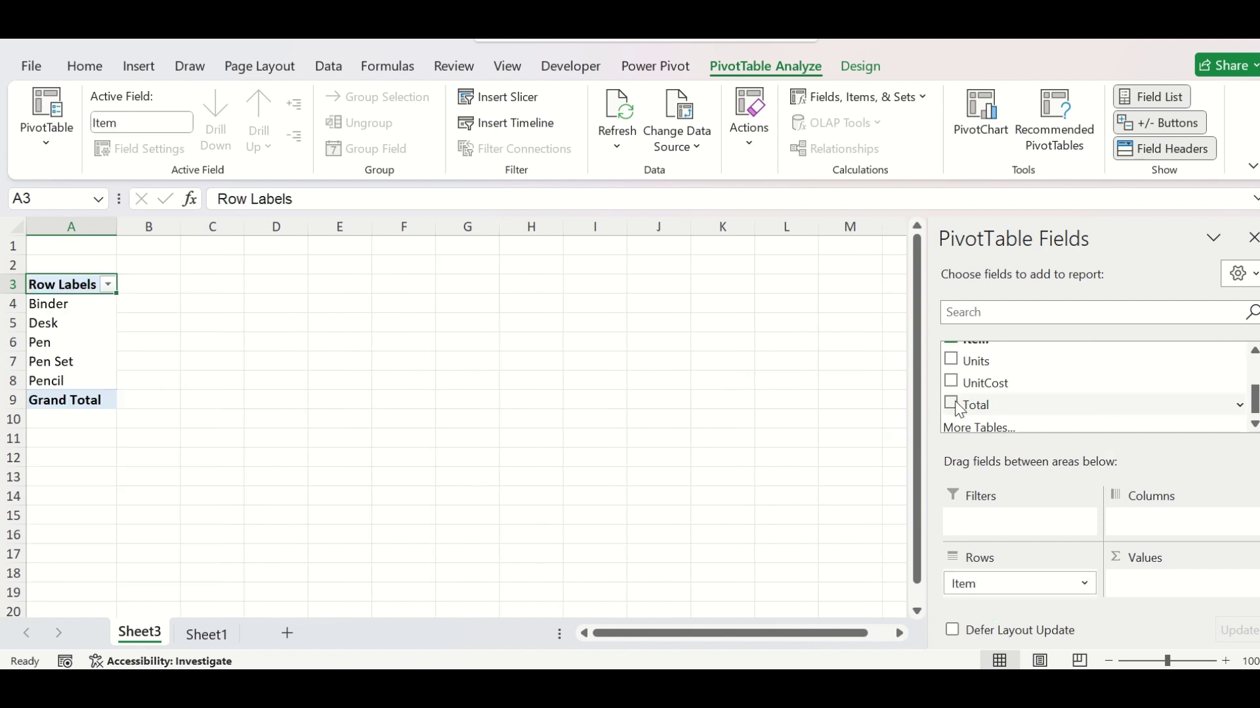
pyautogui.moveTo(956, 402); pyautogui.dragTo(1150, 593)
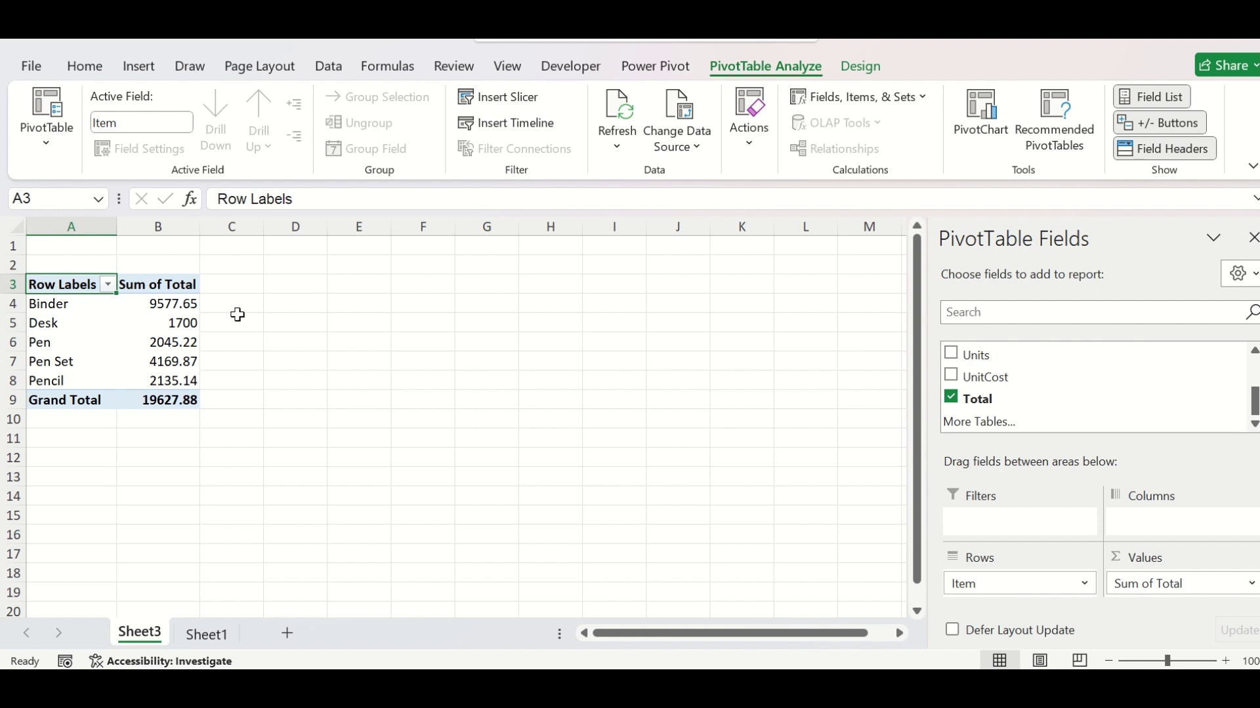
# Step: Review the Region entries in the Sheet1 data, then return to the Sheet3 pivot table
pyautogui.click(206, 635)
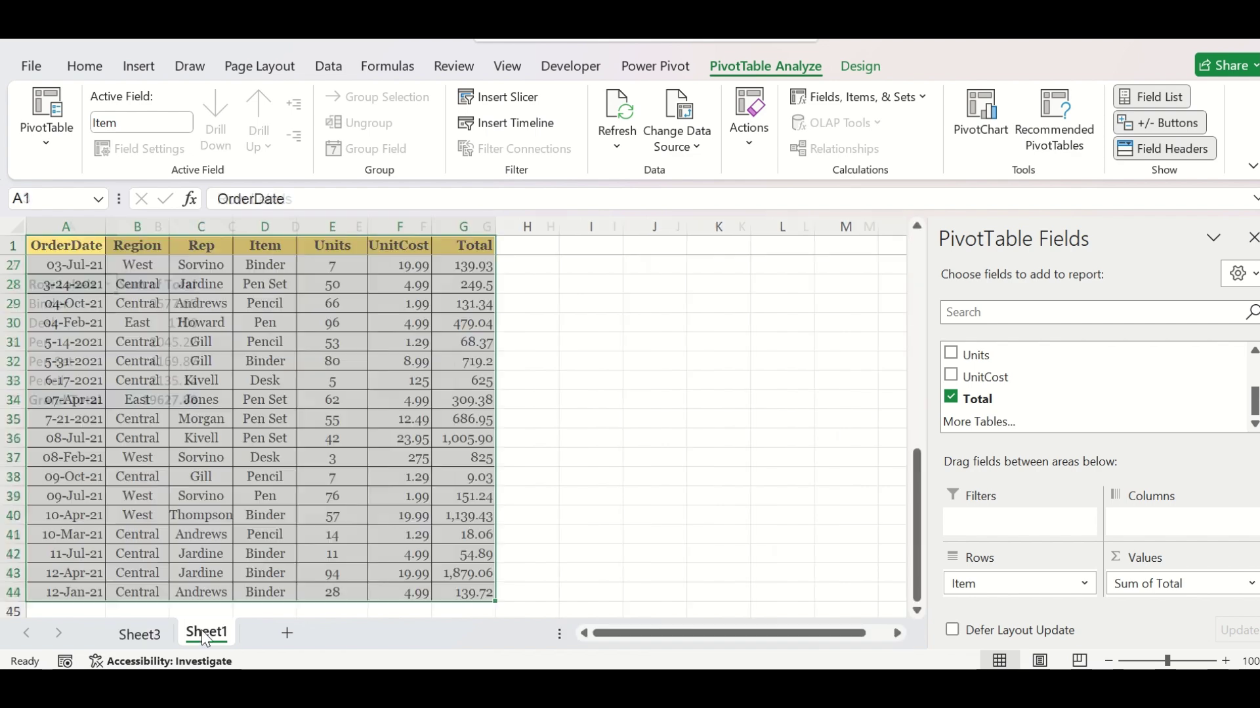
pyautogui.scroll(5, 205, 284)
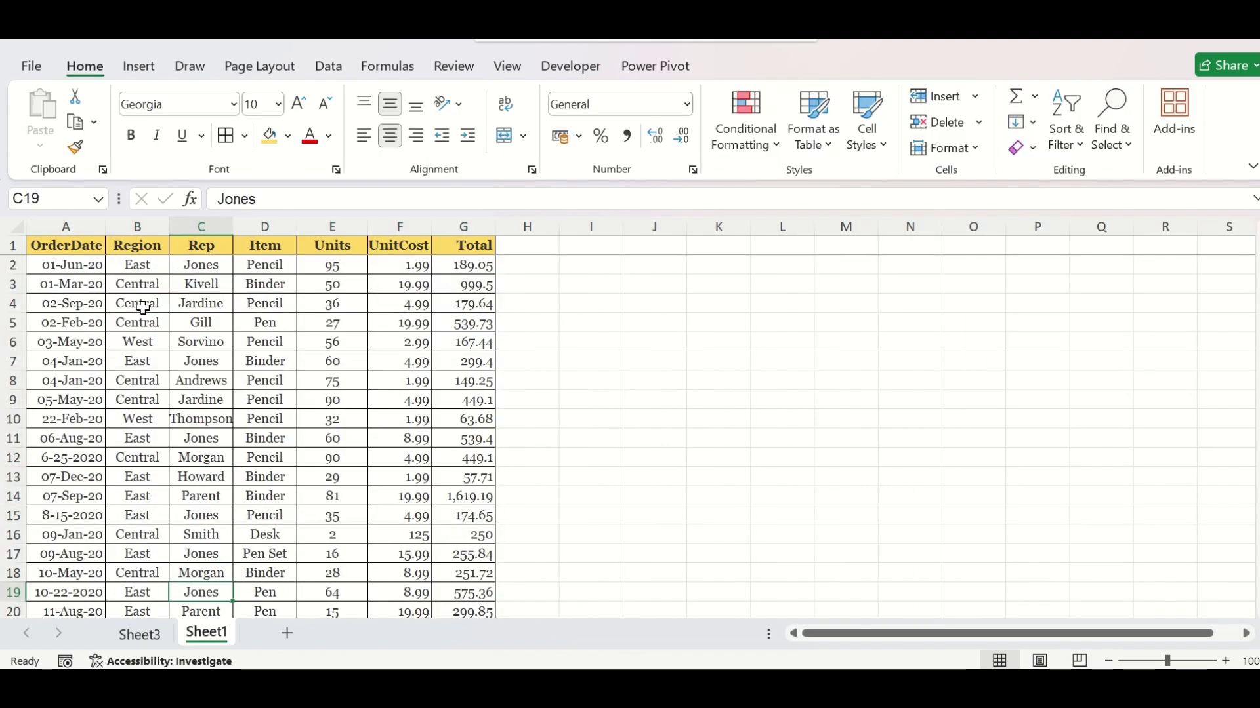
pyautogui.click(143, 375)
pyautogui.click(156, 459)
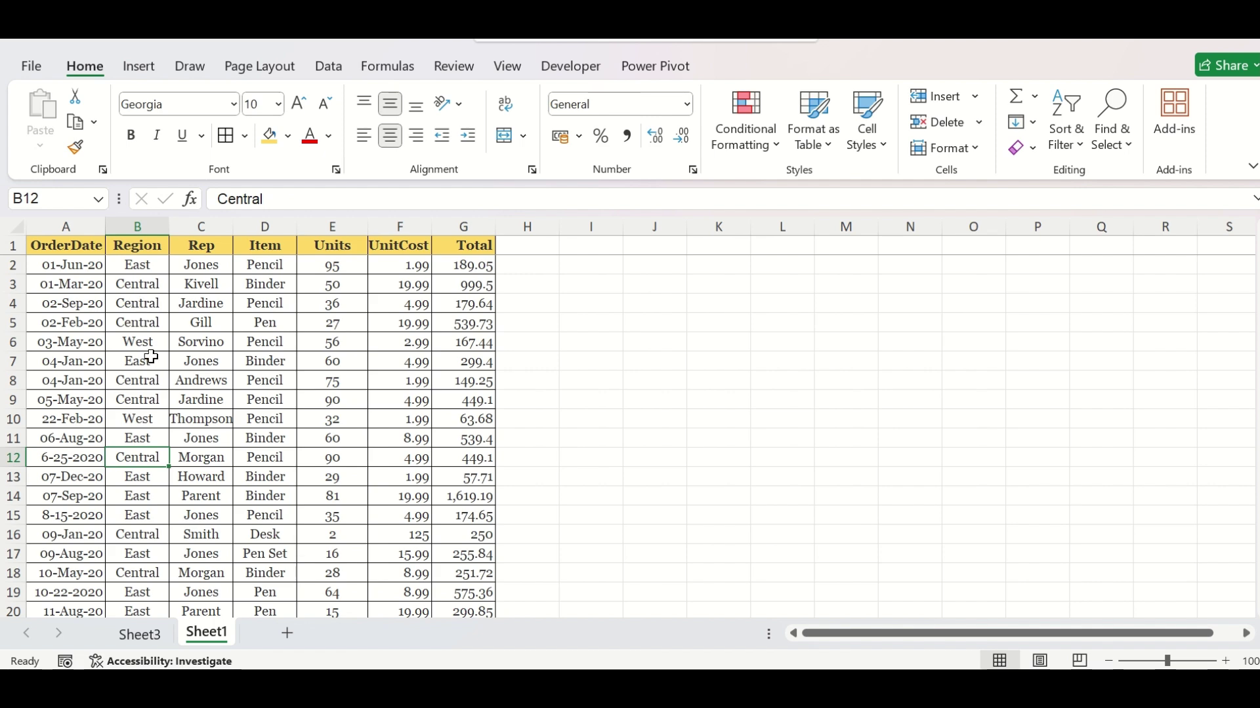
pyautogui.click(144, 636)
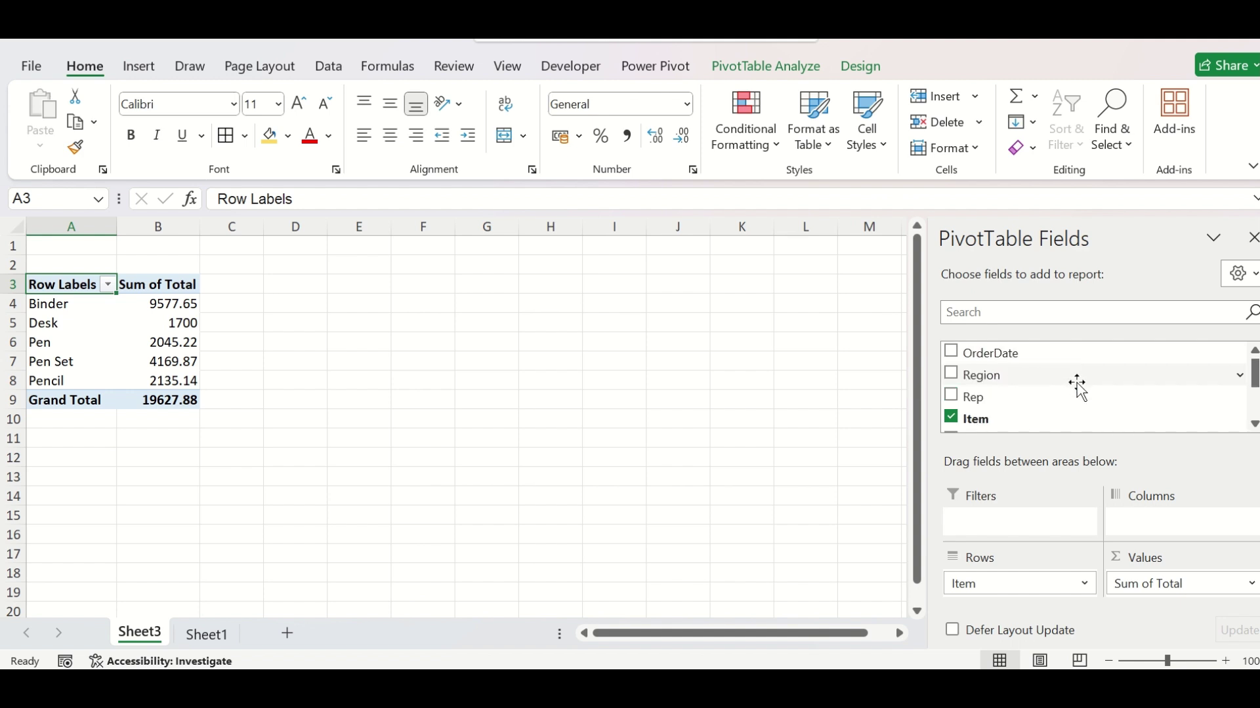
# Step: Add Region as a pivot filter and try Central, East and West individually
pyautogui.moveTo(969, 377); pyautogui.dragTo(986, 522)
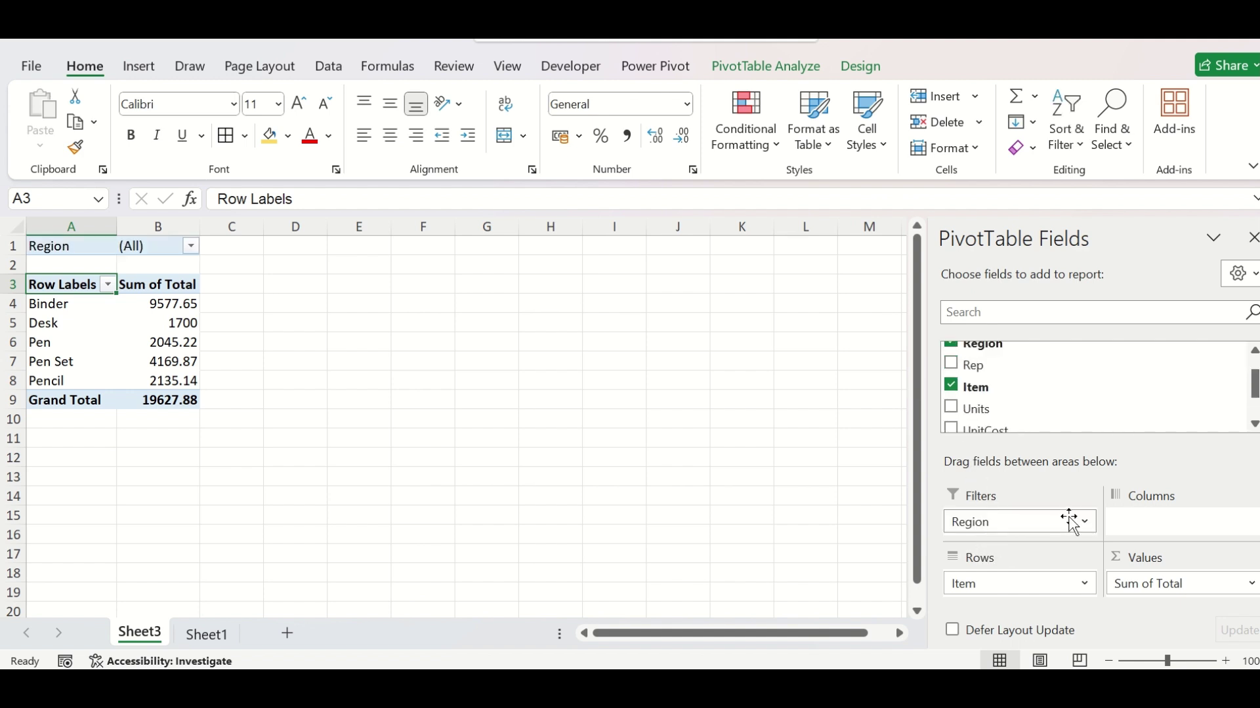
pyautogui.click(190, 247)
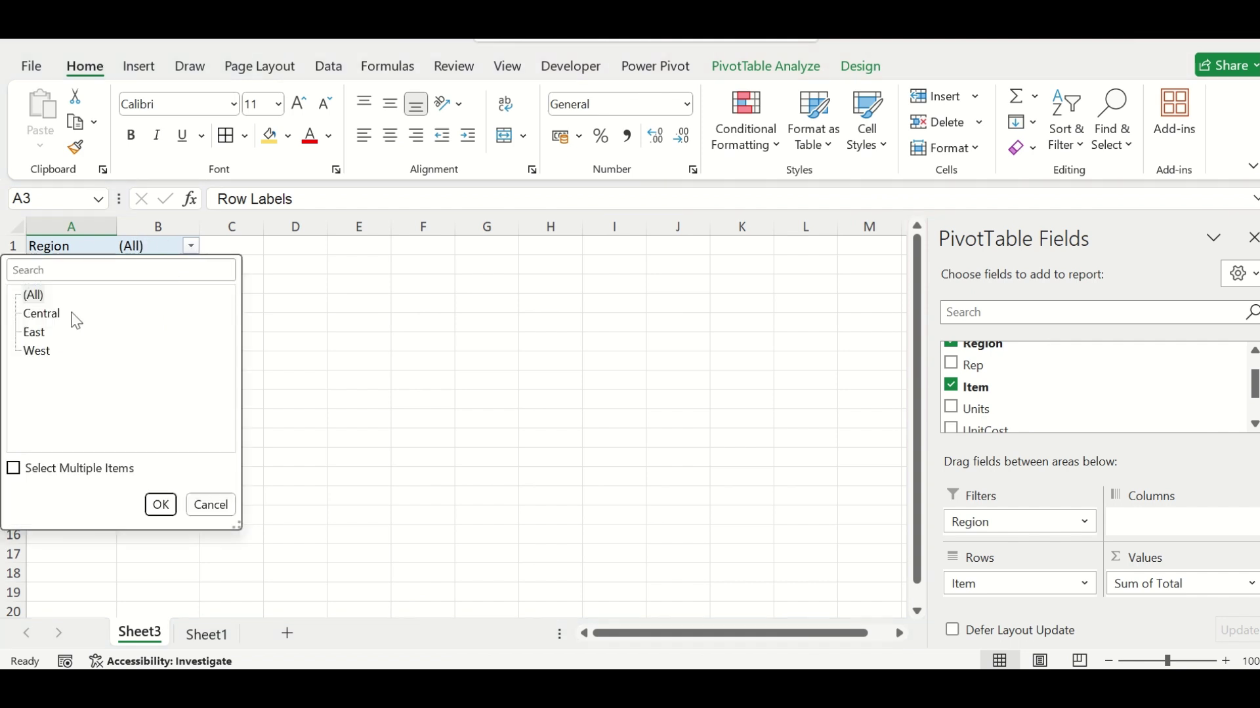
pyautogui.click(52, 320)
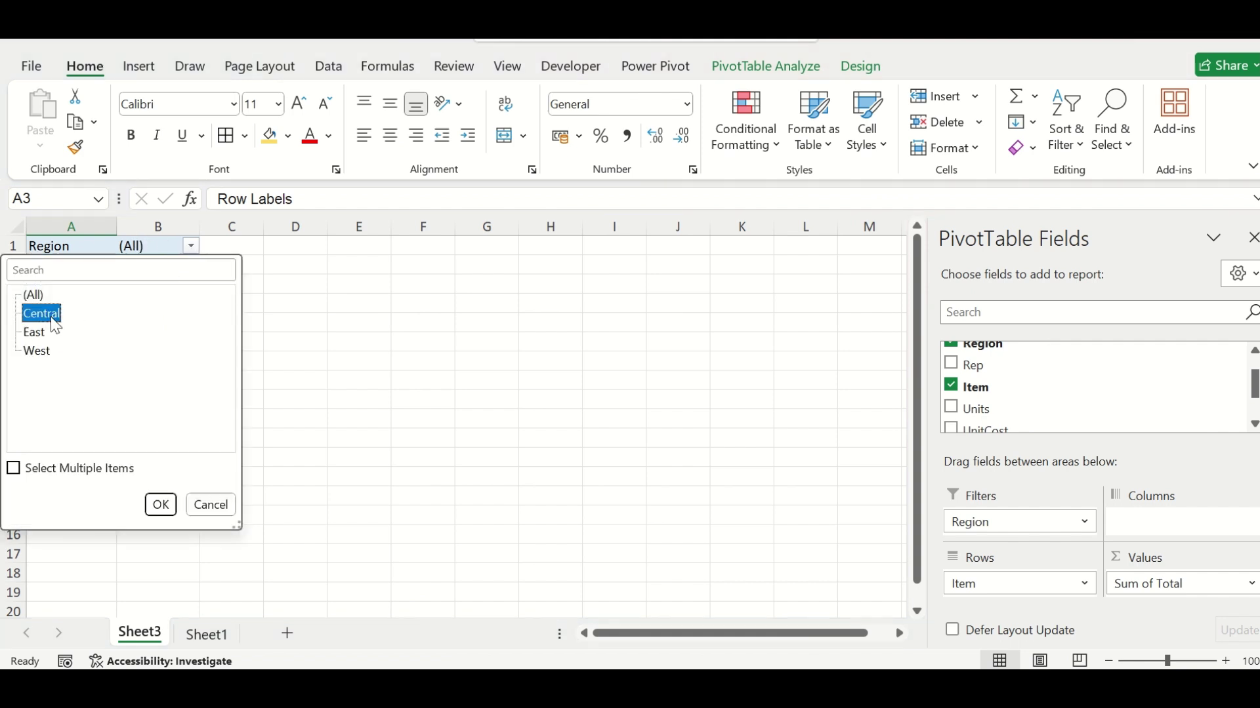
pyautogui.click(161, 505)
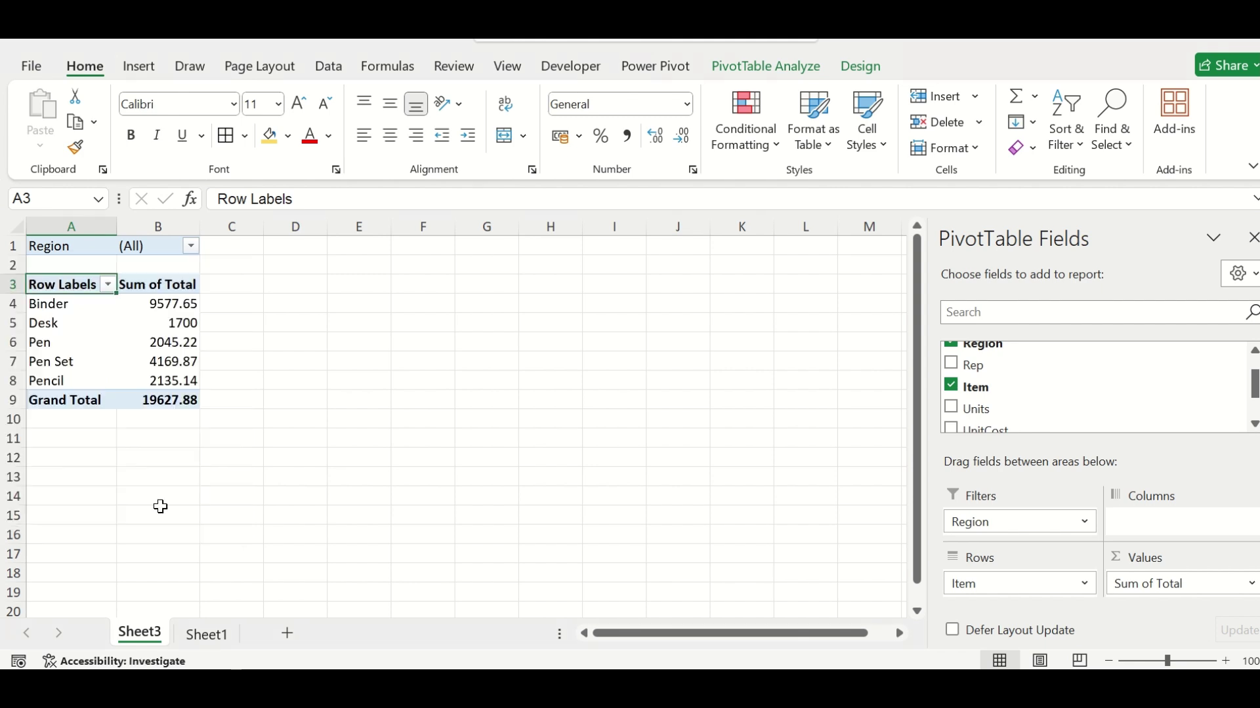
pyautogui.click(192, 248)
pyautogui.click(36, 333)
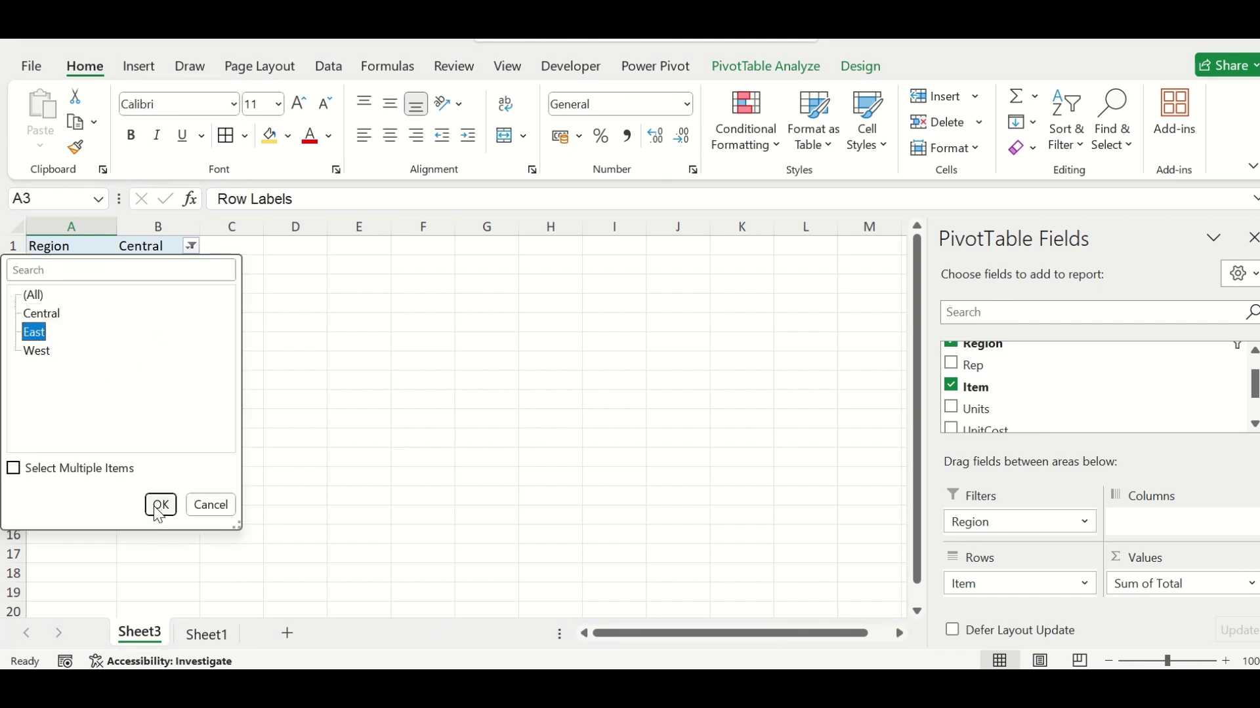
pyautogui.click(161, 505)
pyautogui.click(191, 246)
pyautogui.click(46, 352)
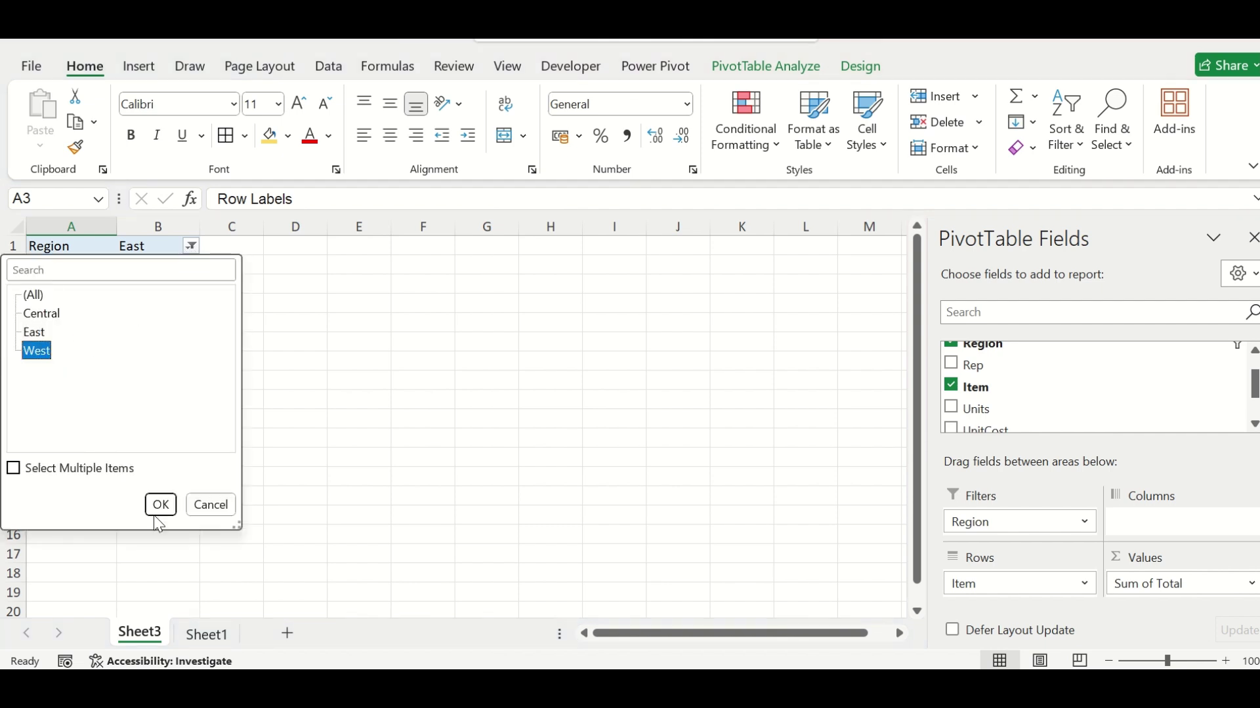
pyautogui.click(160, 505)
# Step: Enable Select Multiple Items and filter Region to Central and West (Grand Total 13625.79)
pyautogui.click(191, 248)
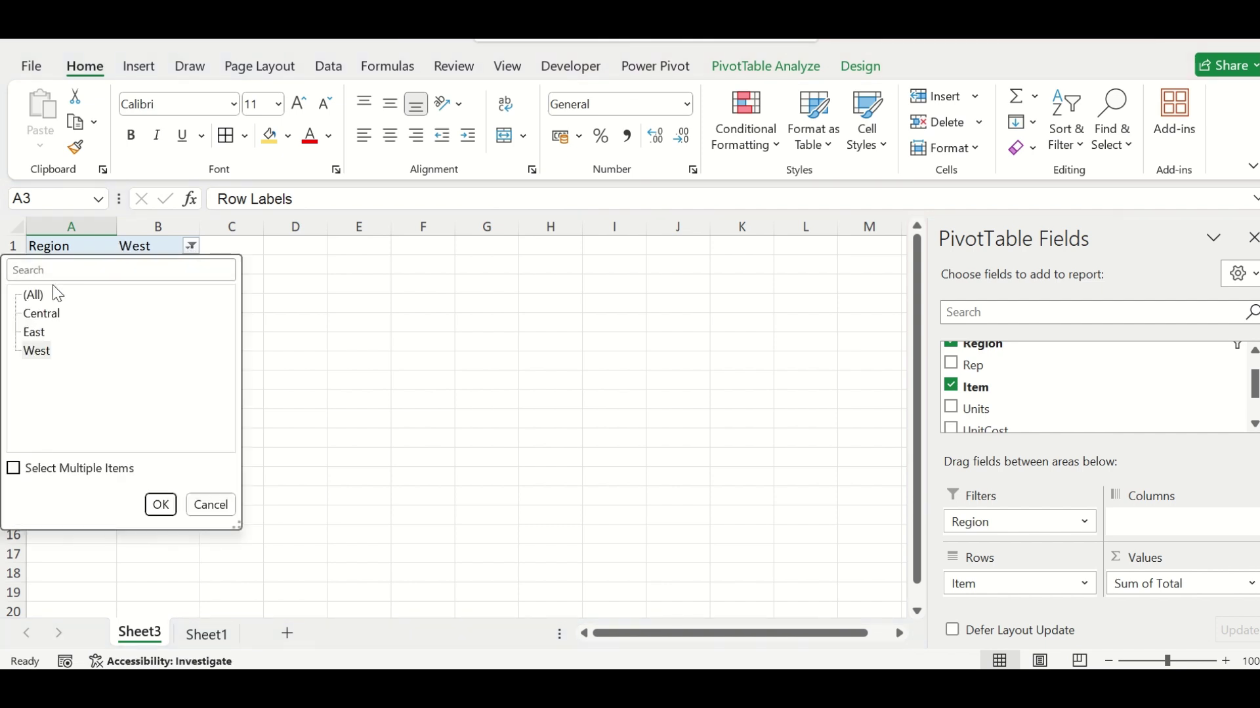
pyautogui.click(61, 467)
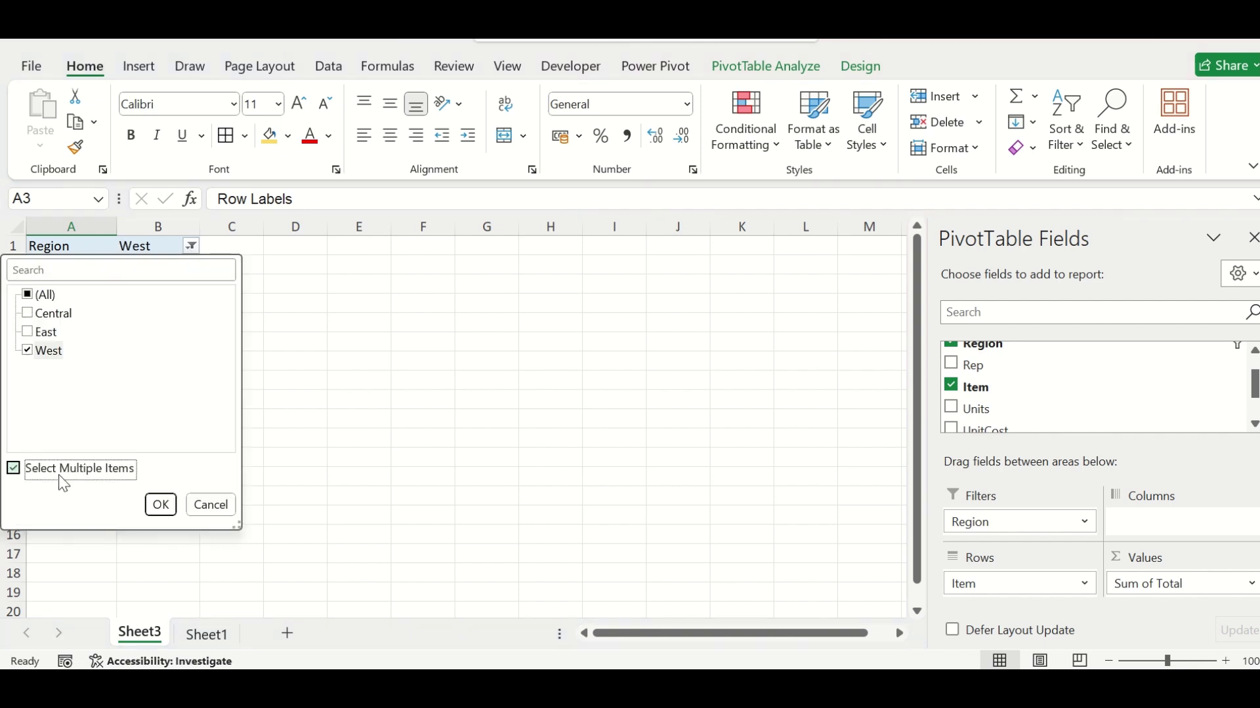
pyautogui.click(65, 315)
pyautogui.click(29, 314)
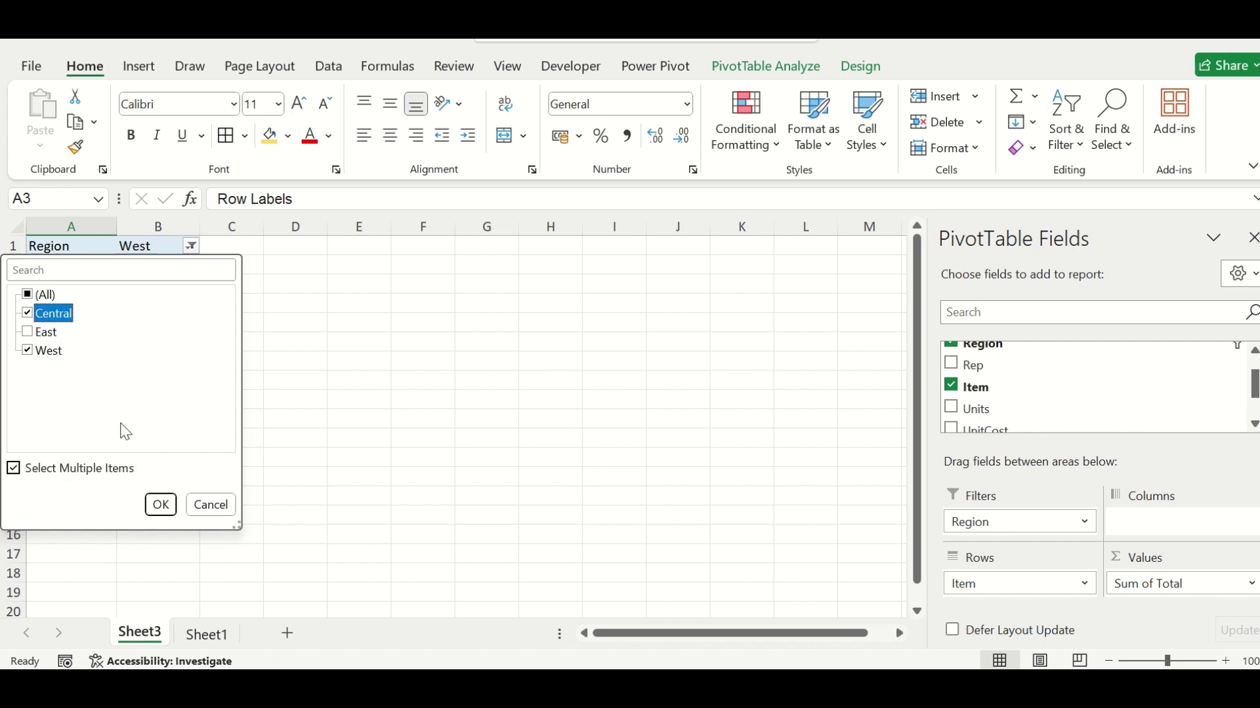
pyautogui.click(161, 505)
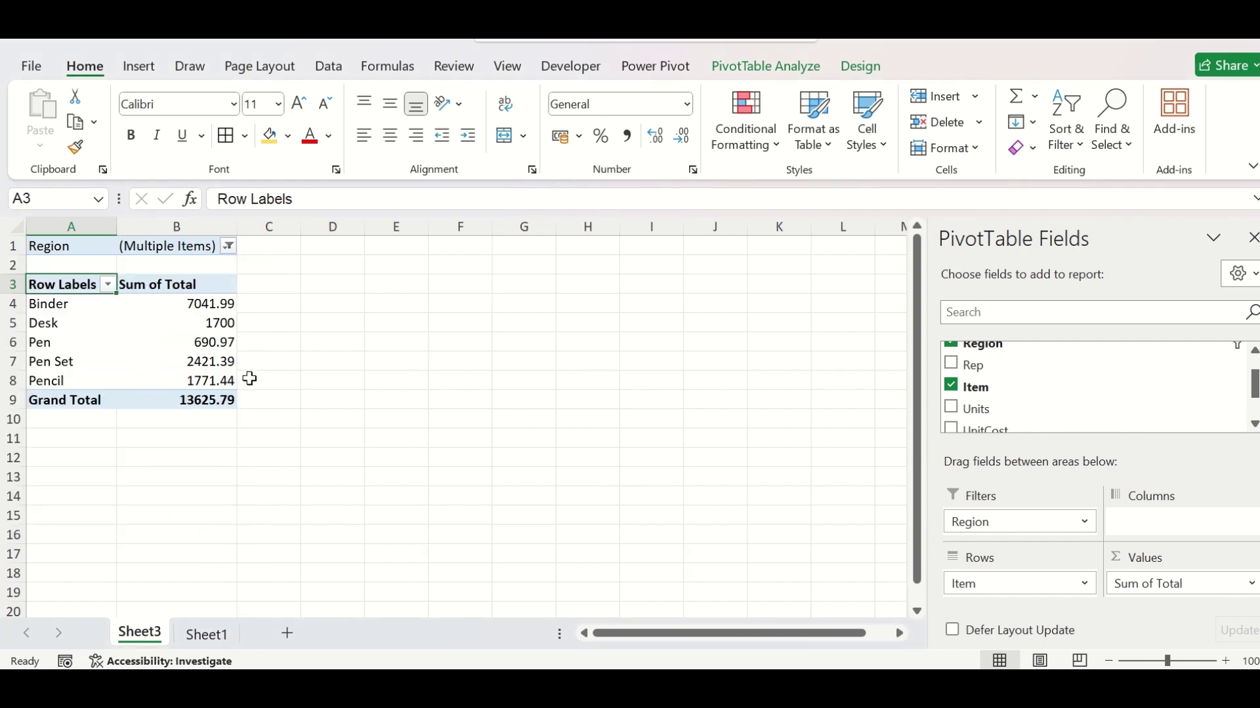
# Step: Undo the filter change and insert a Region slicer listing Central, East and West
pyautogui.moveTo(225, 355)
pyautogui.moveTo(201, 326)
pyautogui.click(203, 308)
pyautogui.hotkey('ctrl', 'z')
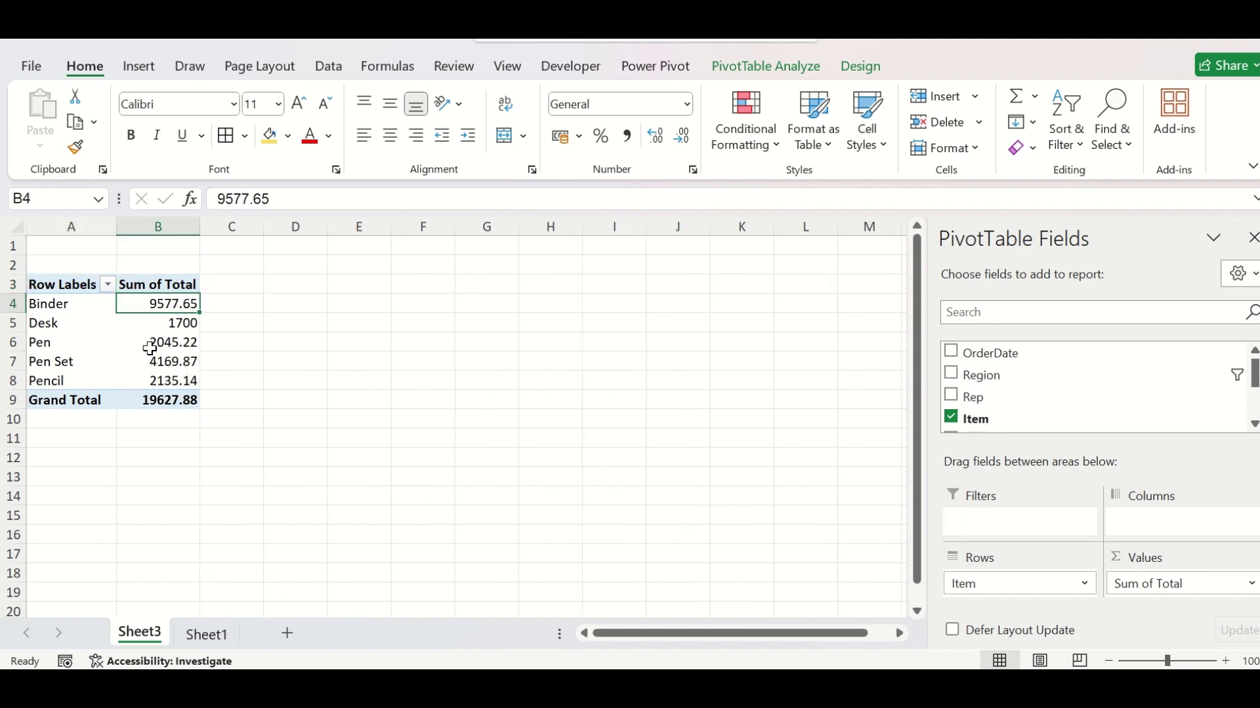
pyautogui.click(147, 66)
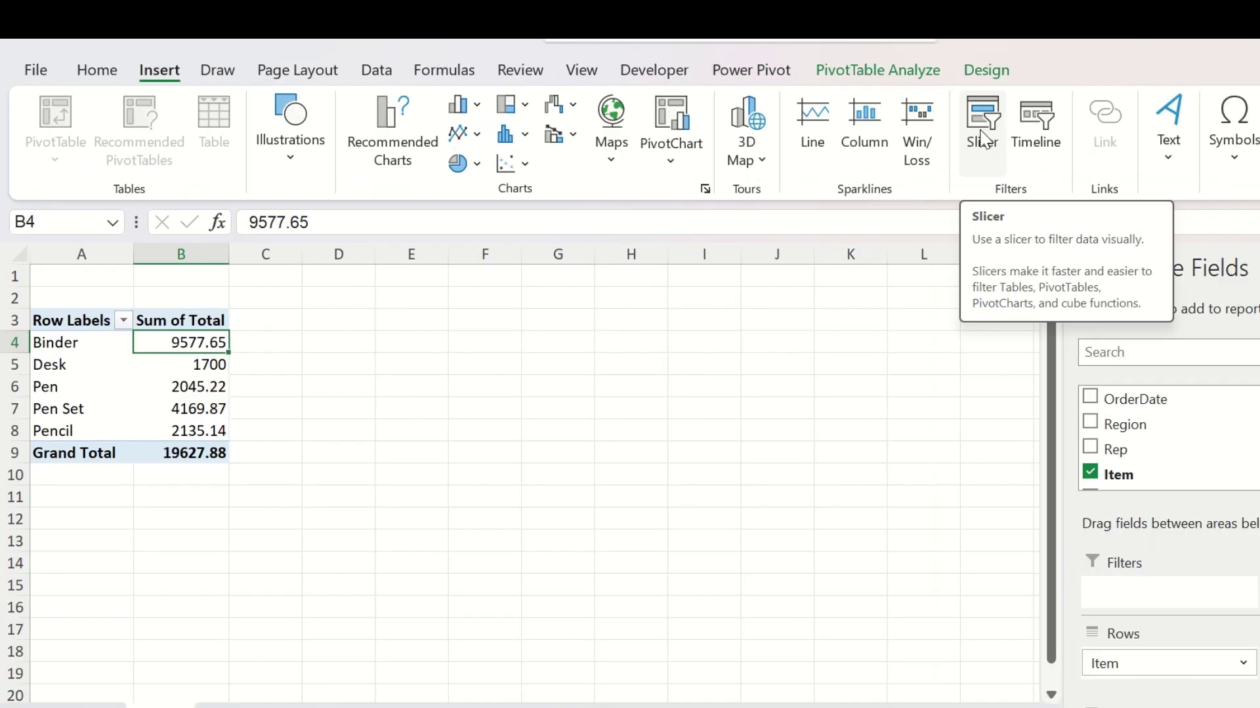
pyautogui.click(982, 137)
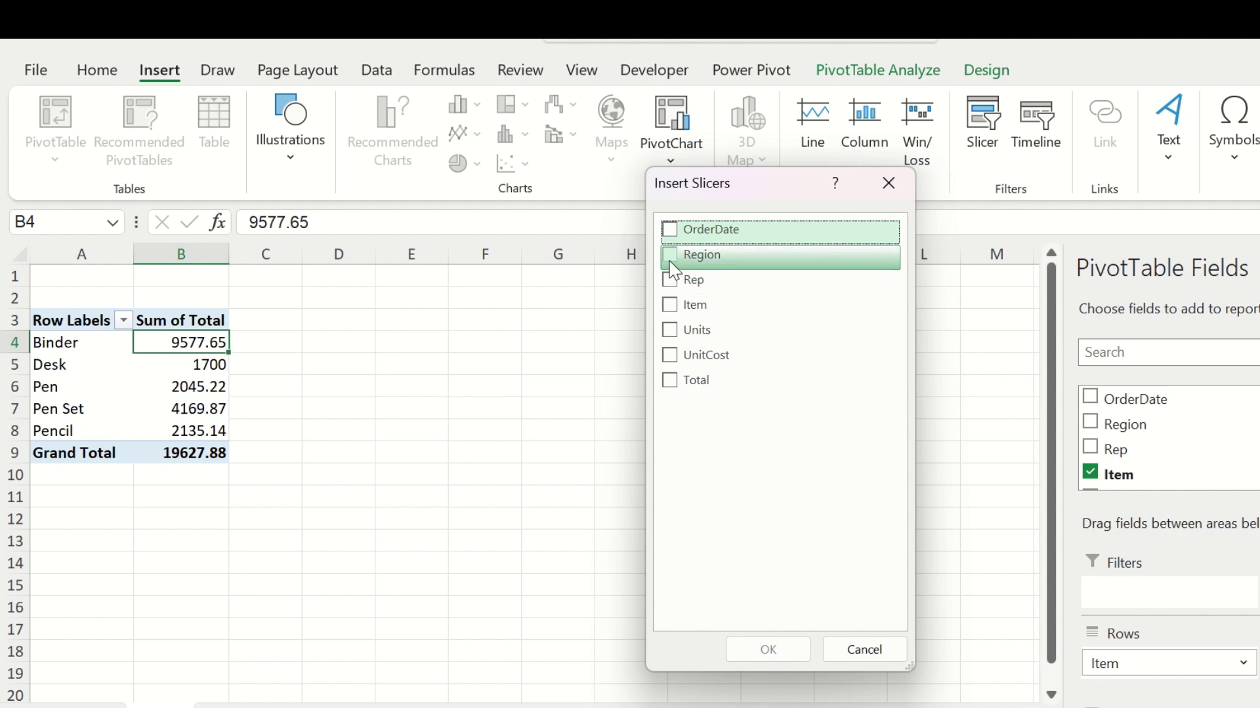
pyautogui.click(674, 269)
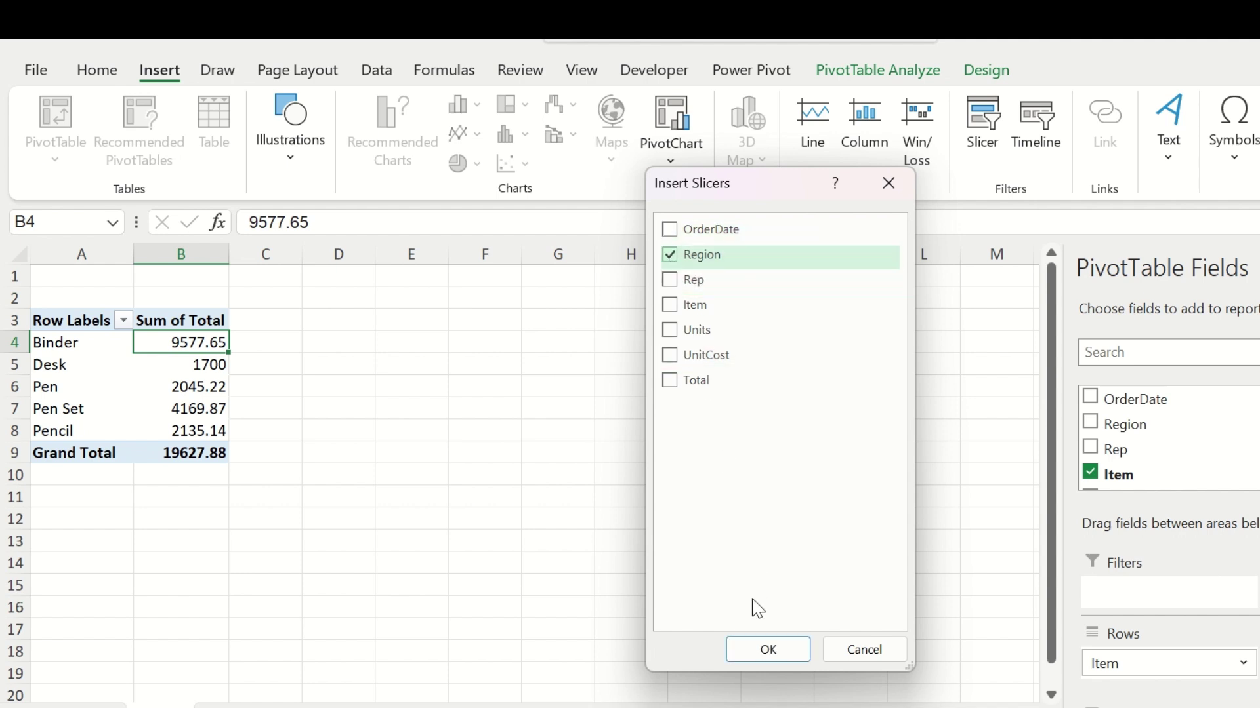
pyautogui.click(763, 649)
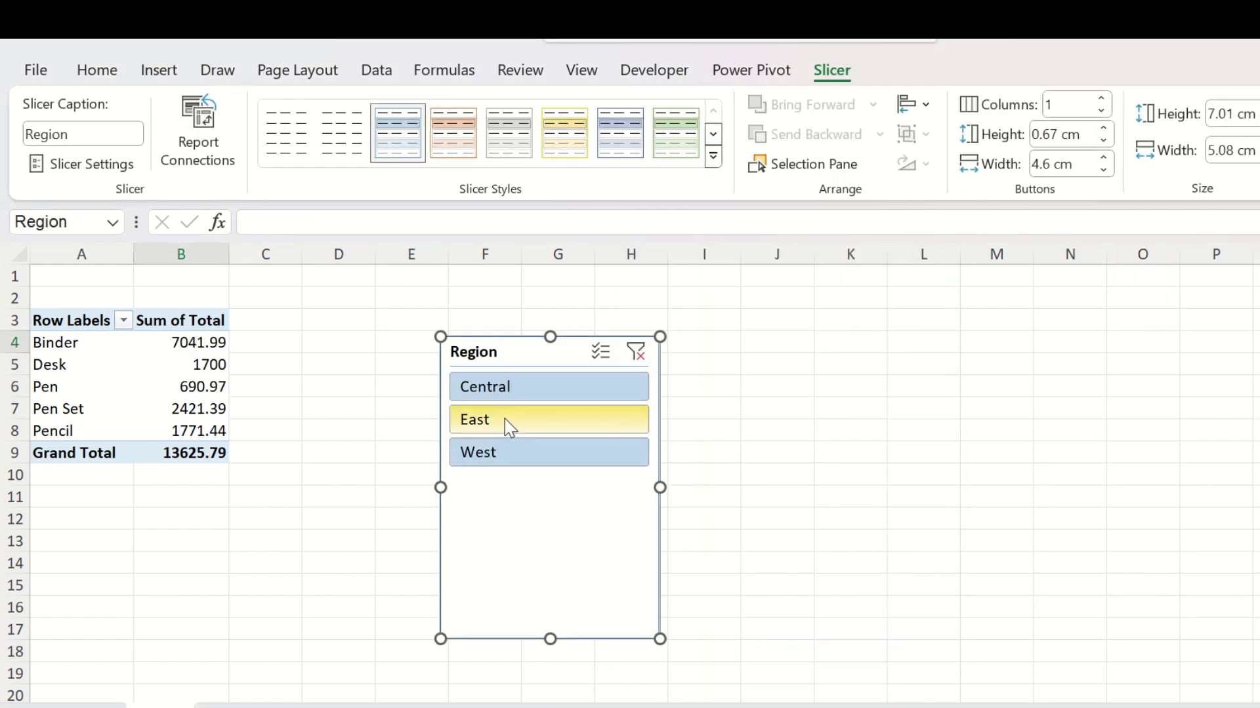
# Step: Nudge the Region slicer left and, after trying blue and green, give it the yellow style
pyautogui.moveTo(512, 349); pyautogui.dragTo(445, 317)
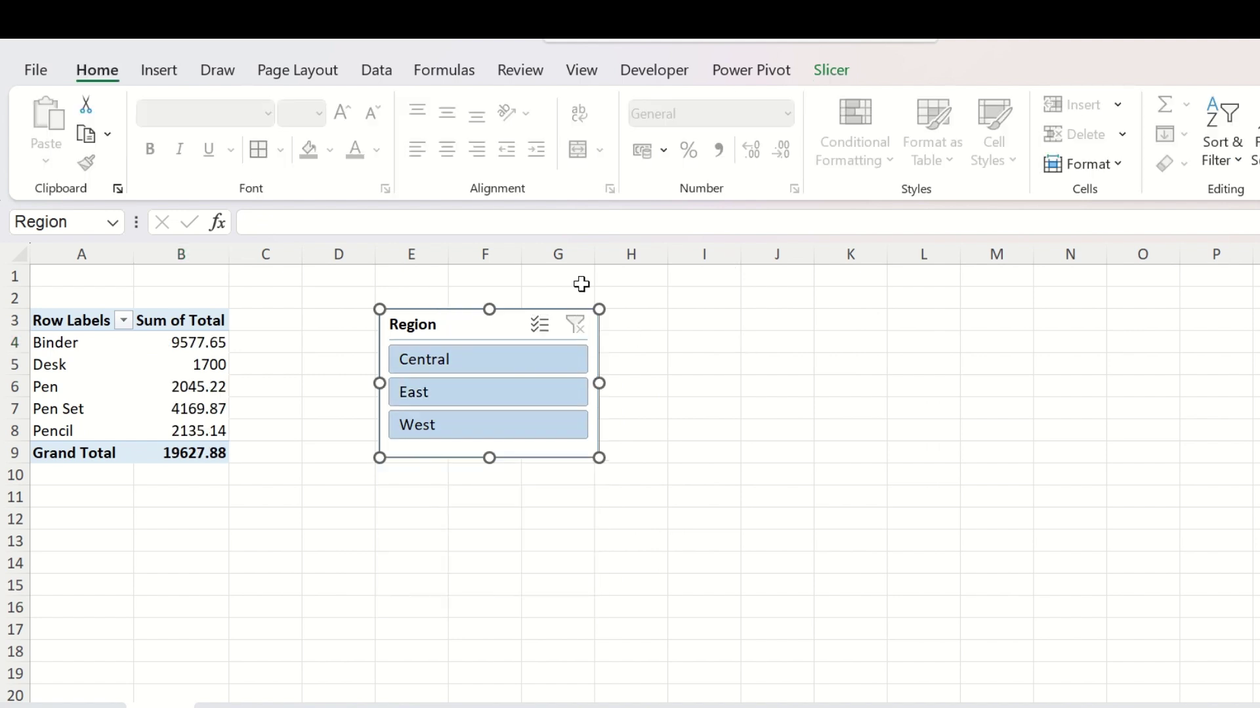
pyautogui.click(834, 70)
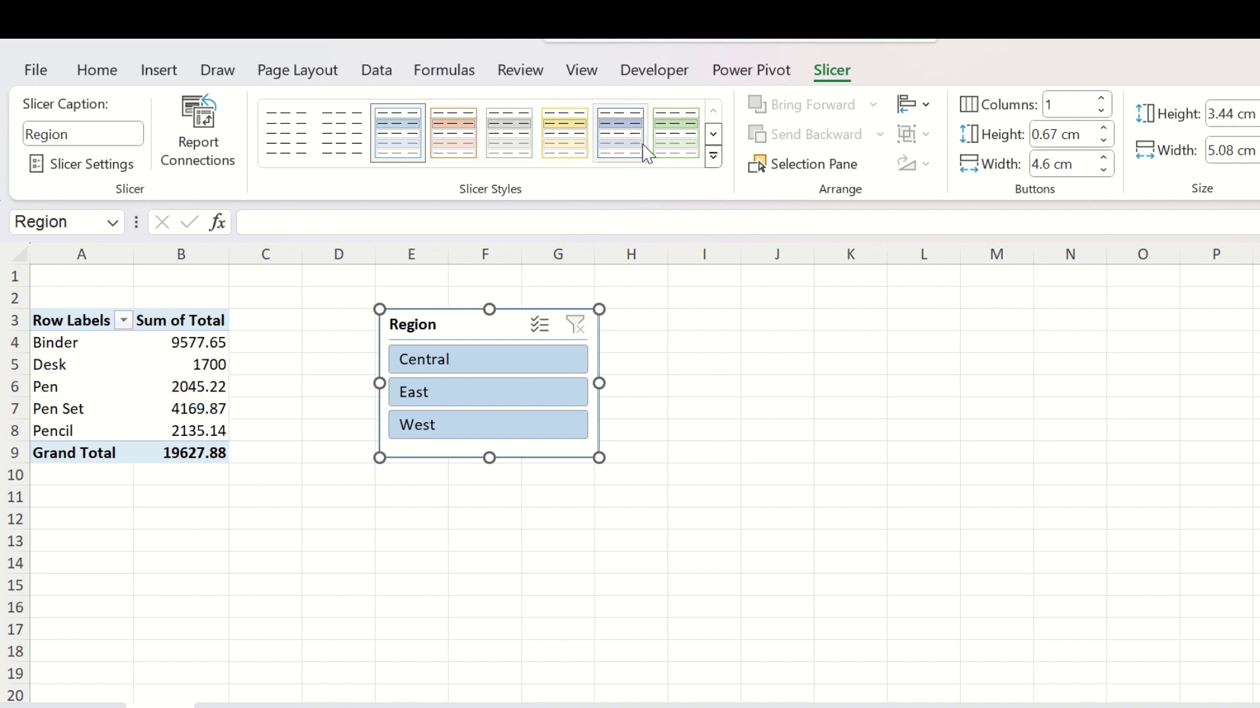
pyautogui.click(713, 157)
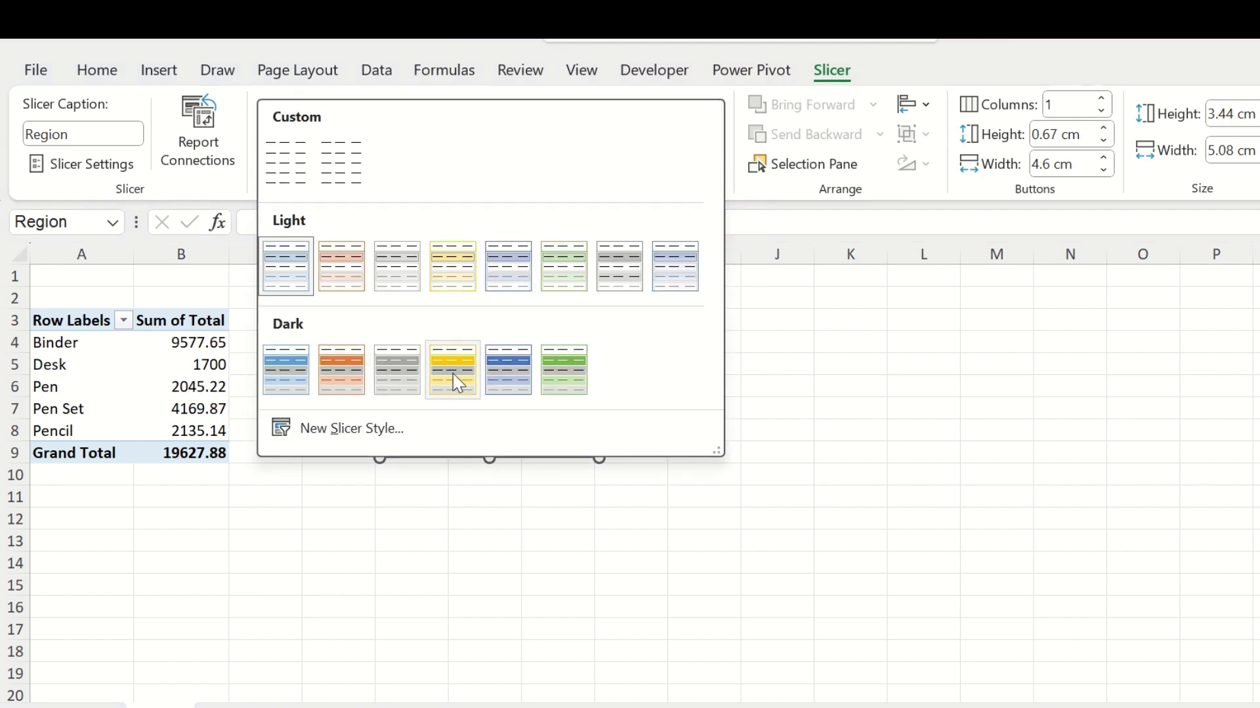
pyautogui.click(500, 372)
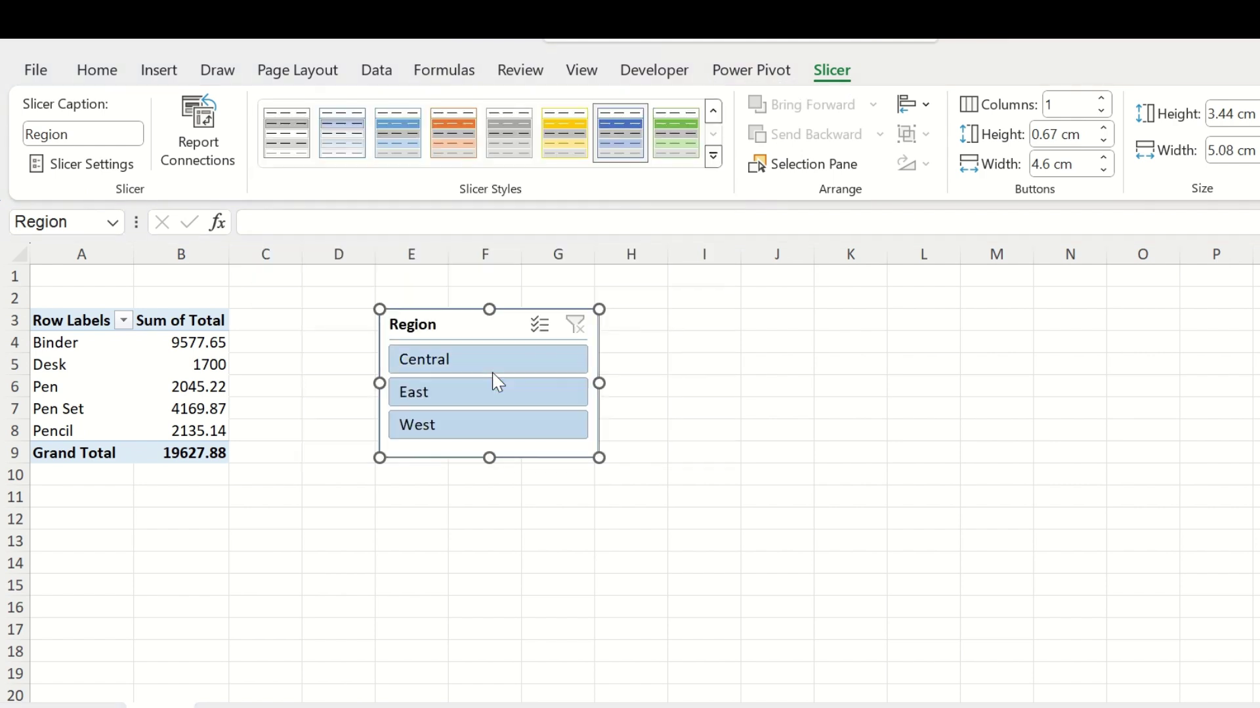
pyautogui.click(715, 158)
pyautogui.click(451, 387)
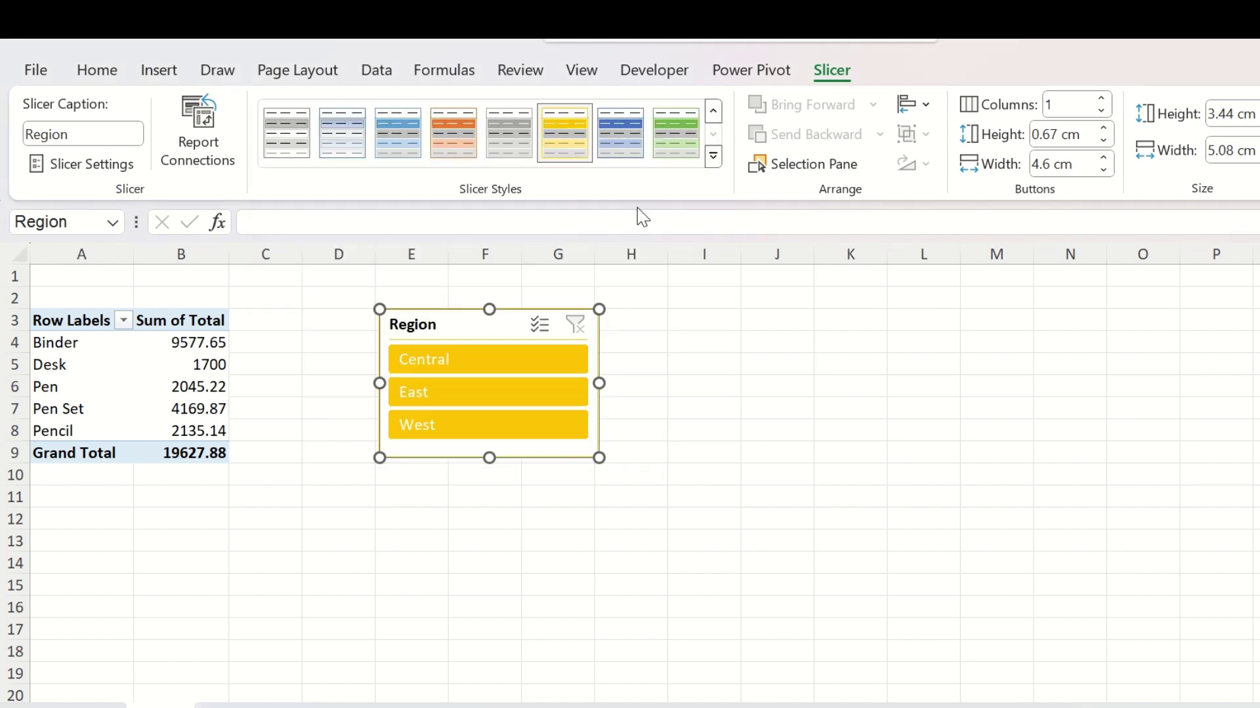
pyautogui.click(676, 134)
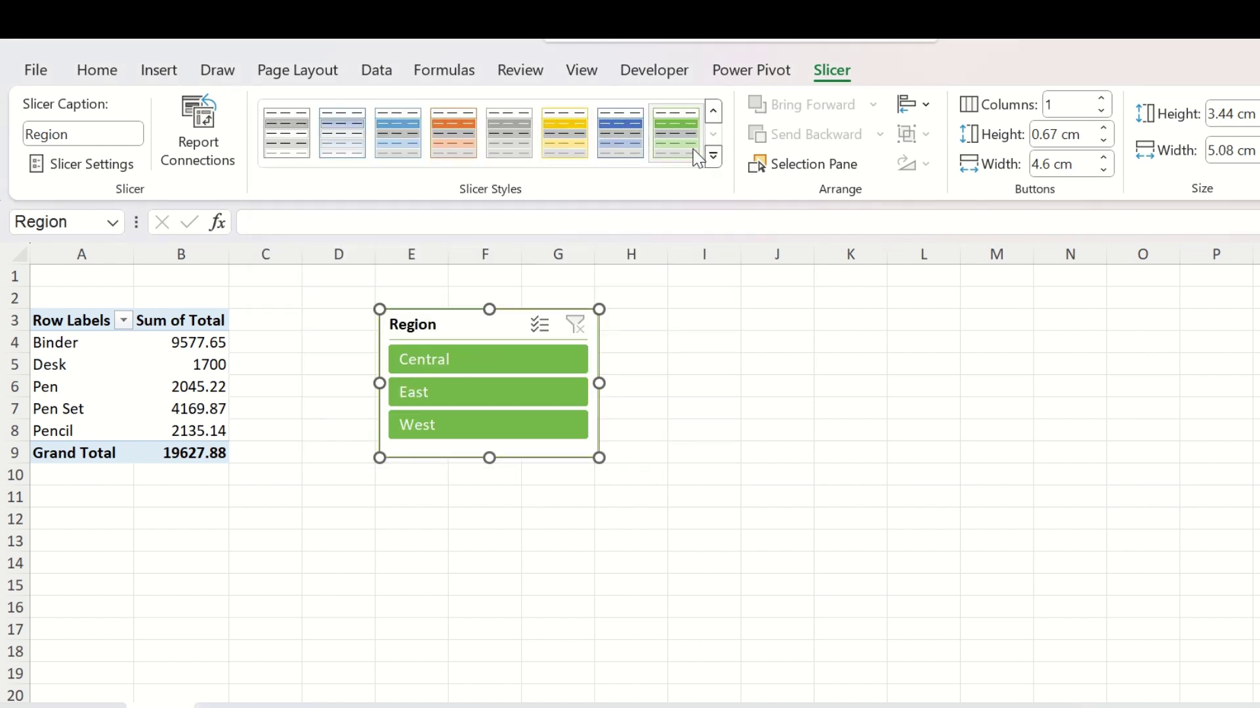
pyautogui.click(569, 146)
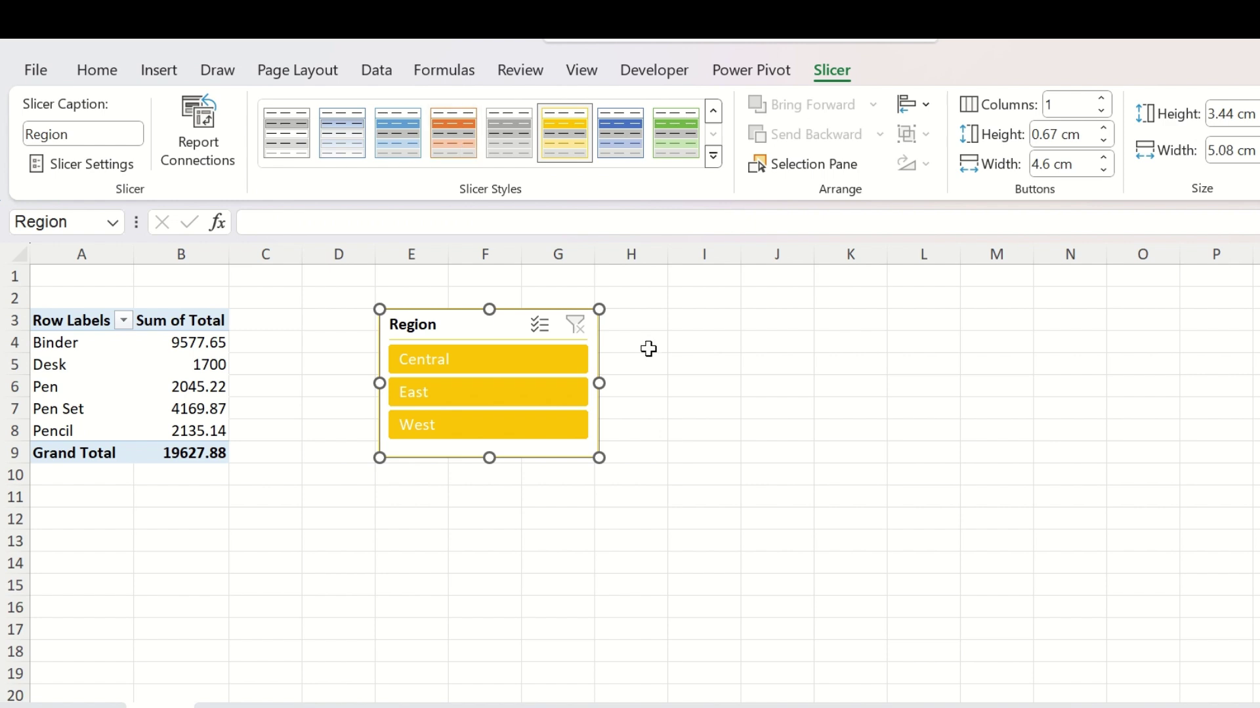
# Step: Filter the pivot by Central, East and West in turn via the slicer, then clear the filter
pyautogui.click(475, 372)
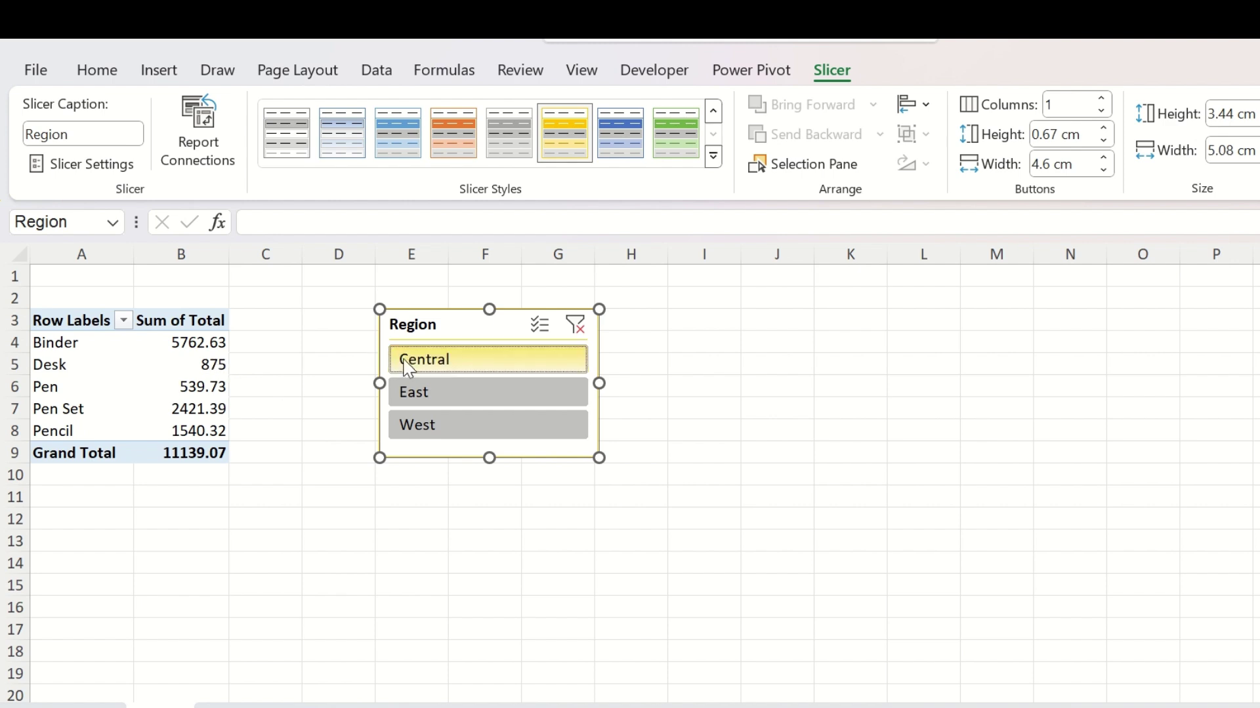
pyautogui.click(468, 397)
pyautogui.click(440, 433)
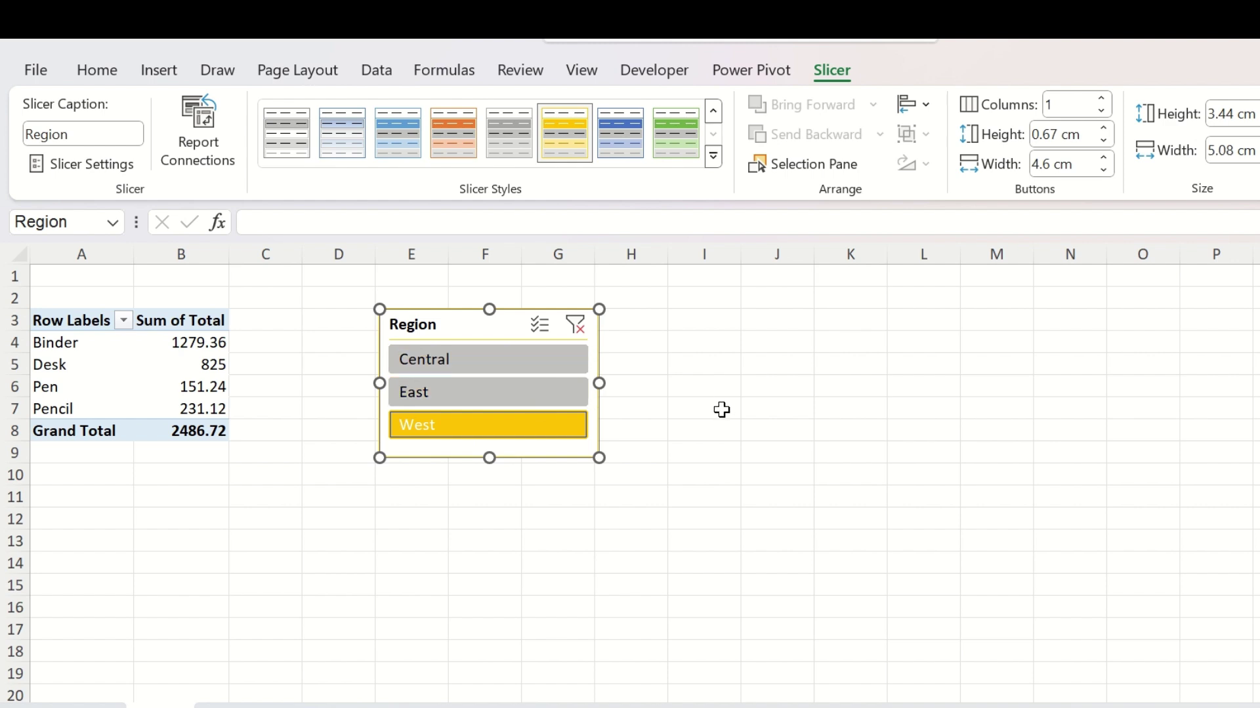
pyautogui.keyDown('ctrl'); pyautogui.click(479, 364); pyautogui.keyUp('ctrl')
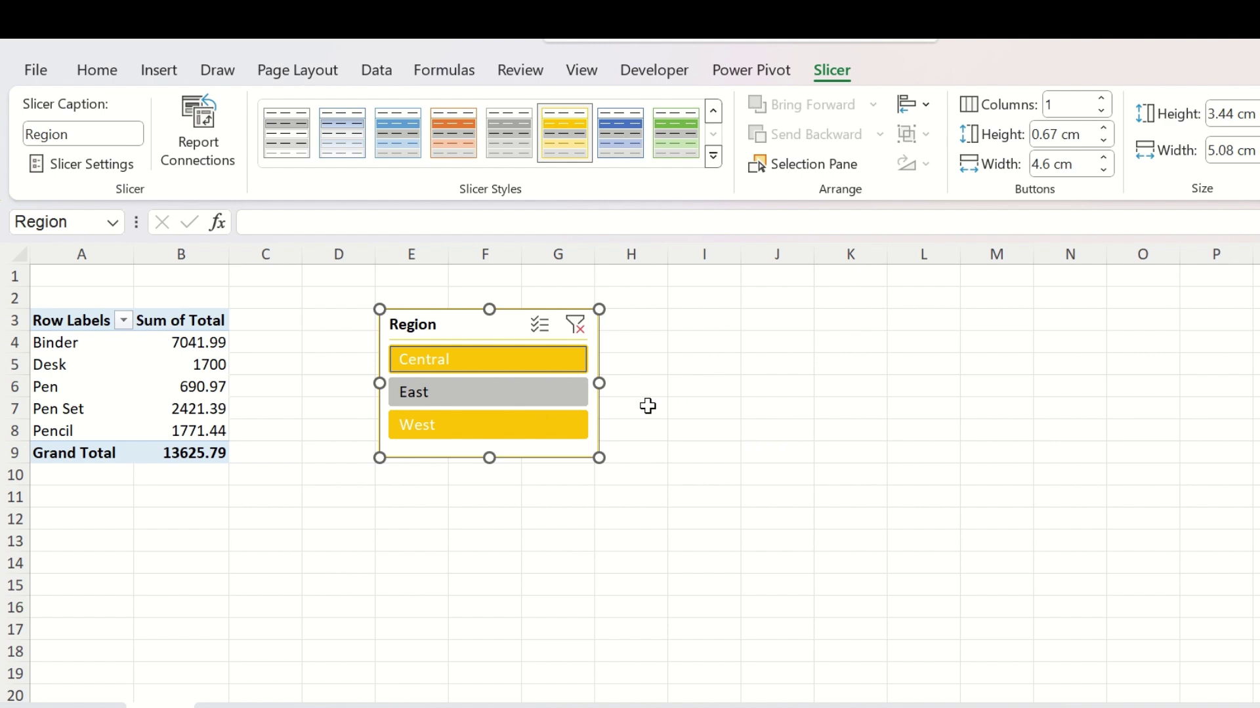
pyautogui.click(576, 328)
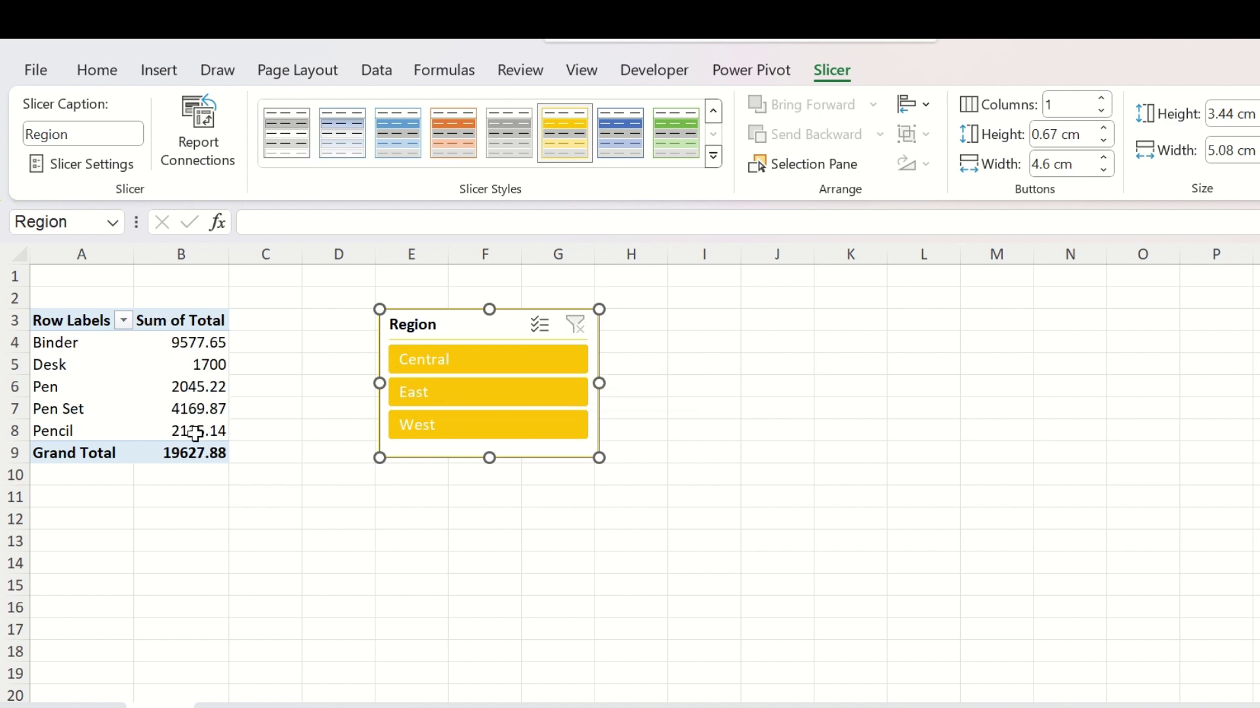
# Step: Turn on Multi-Select, filter to Central and West, and nudge the slicer right
pyautogui.moveTo(221, 449)
pyautogui.click(539, 327)
pyautogui.click(441, 371)
pyautogui.click(455, 390)
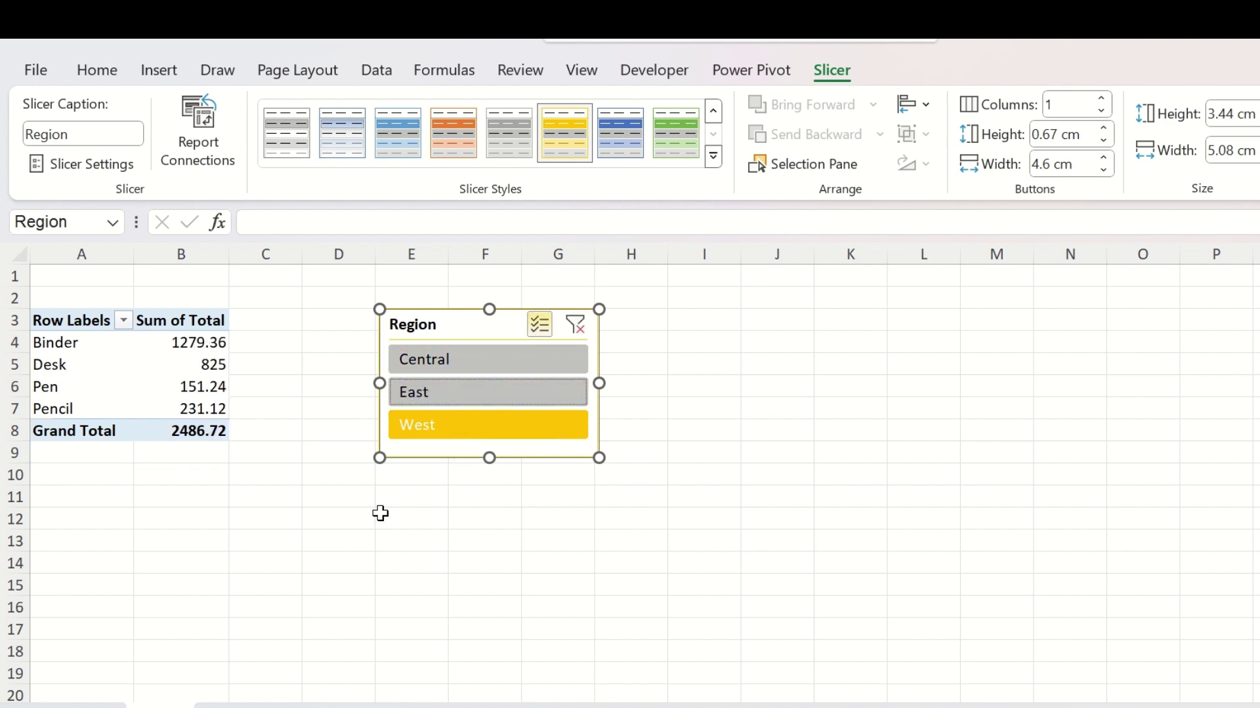
pyautogui.click(430, 370)
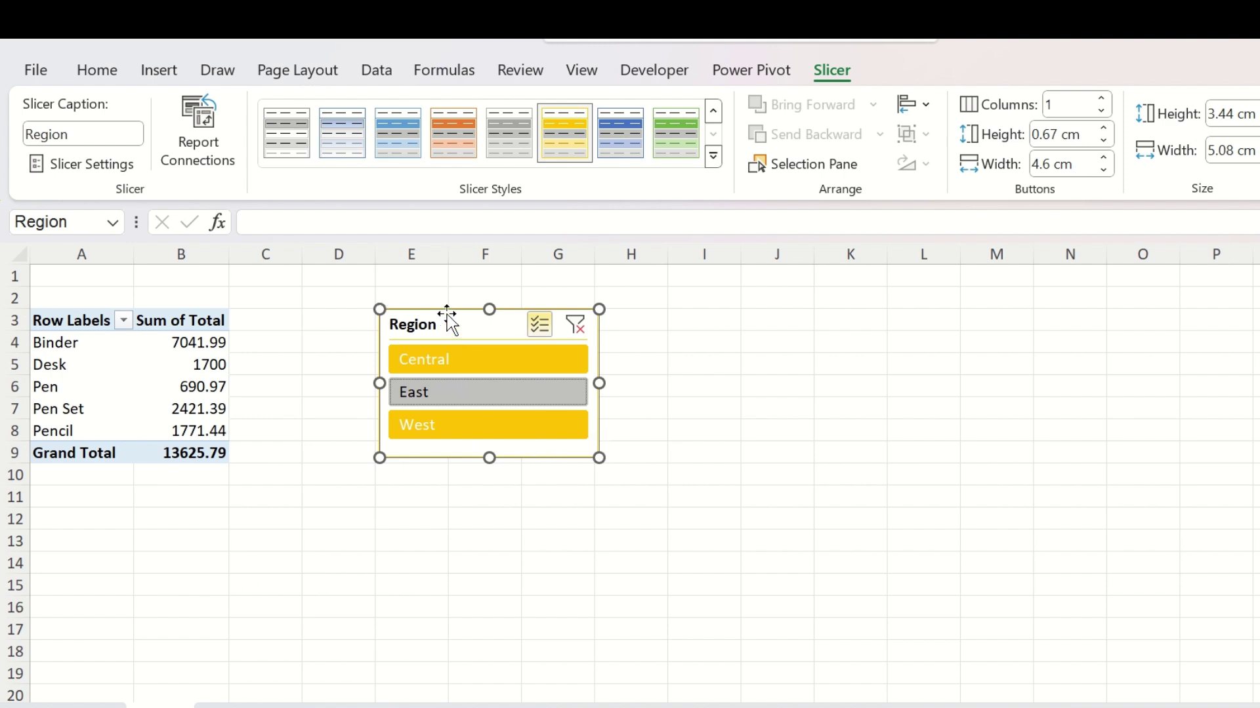
pyautogui.moveTo(450, 318); pyautogui.dragTo(484, 315)
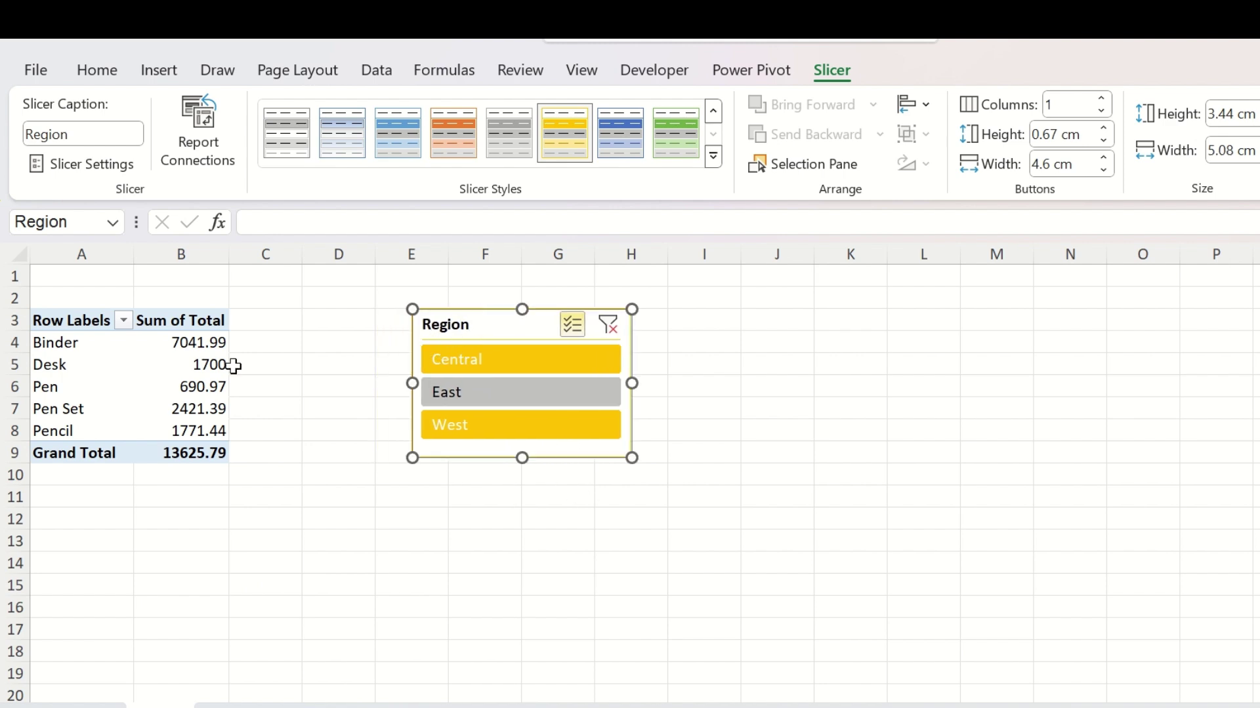
# Step: Create a clustered column PivotChart of Sum of Total by item and move it to the top left
pyautogui.click(151, 391)
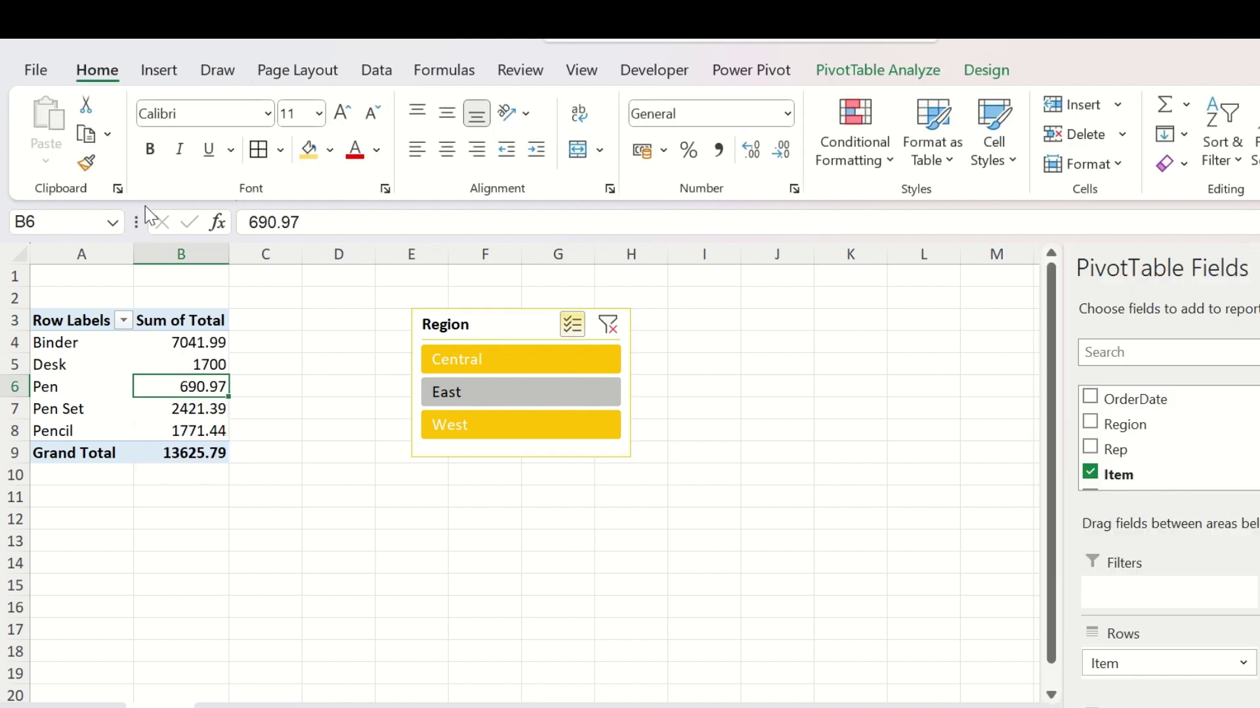
pyautogui.click(159, 73)
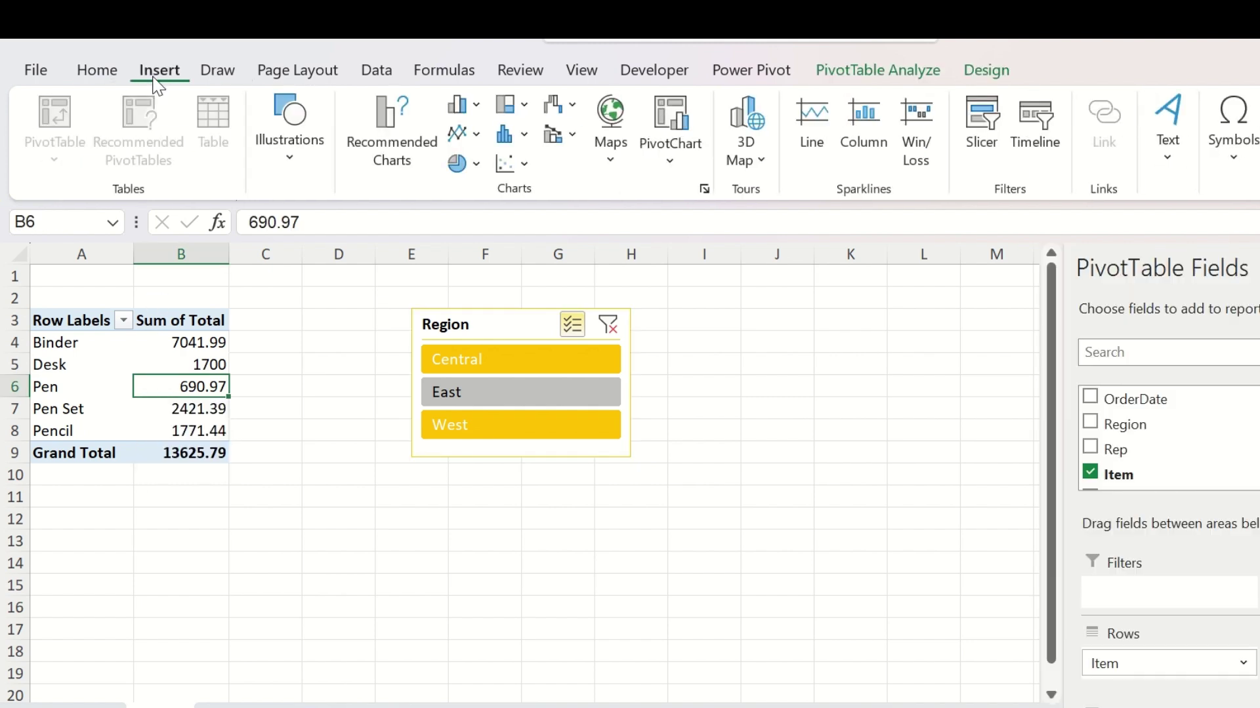
pyautogui.click(682, 167)
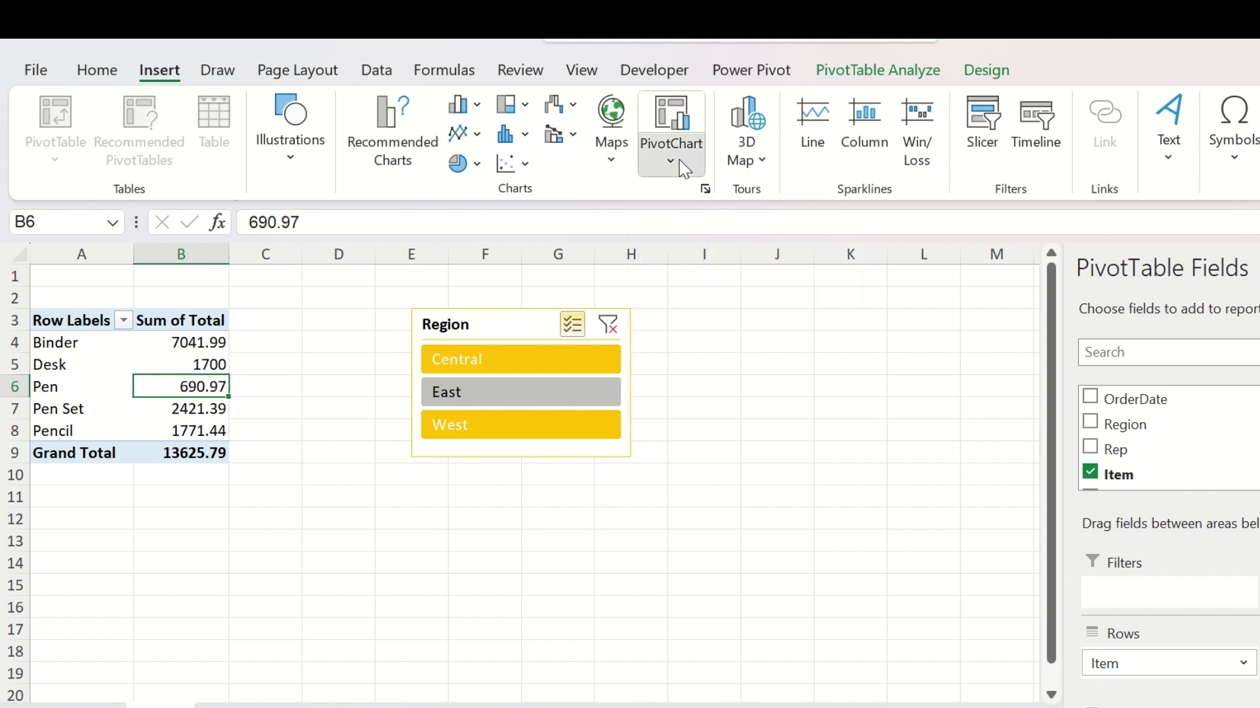
pyautogui.click(681, 196)
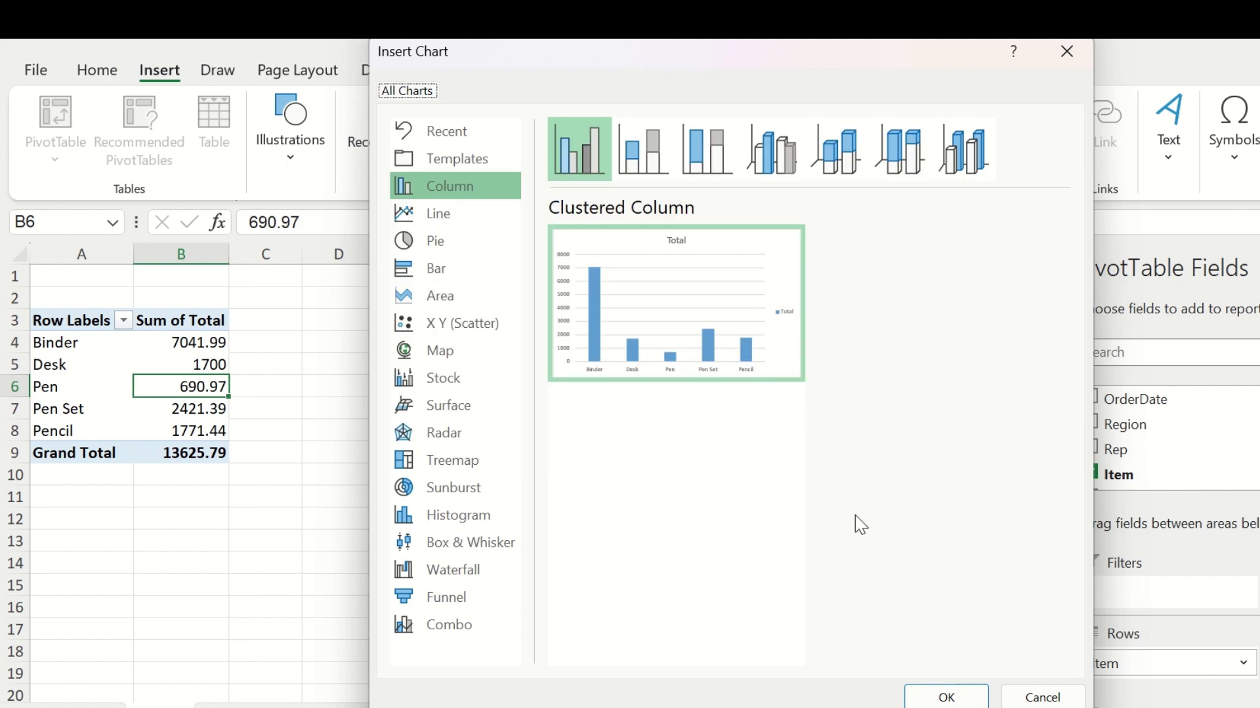
pyautogui.click(948, 697)
pyautogui.moveTo(419, 327); pyautogui.dragTo(193, 296)
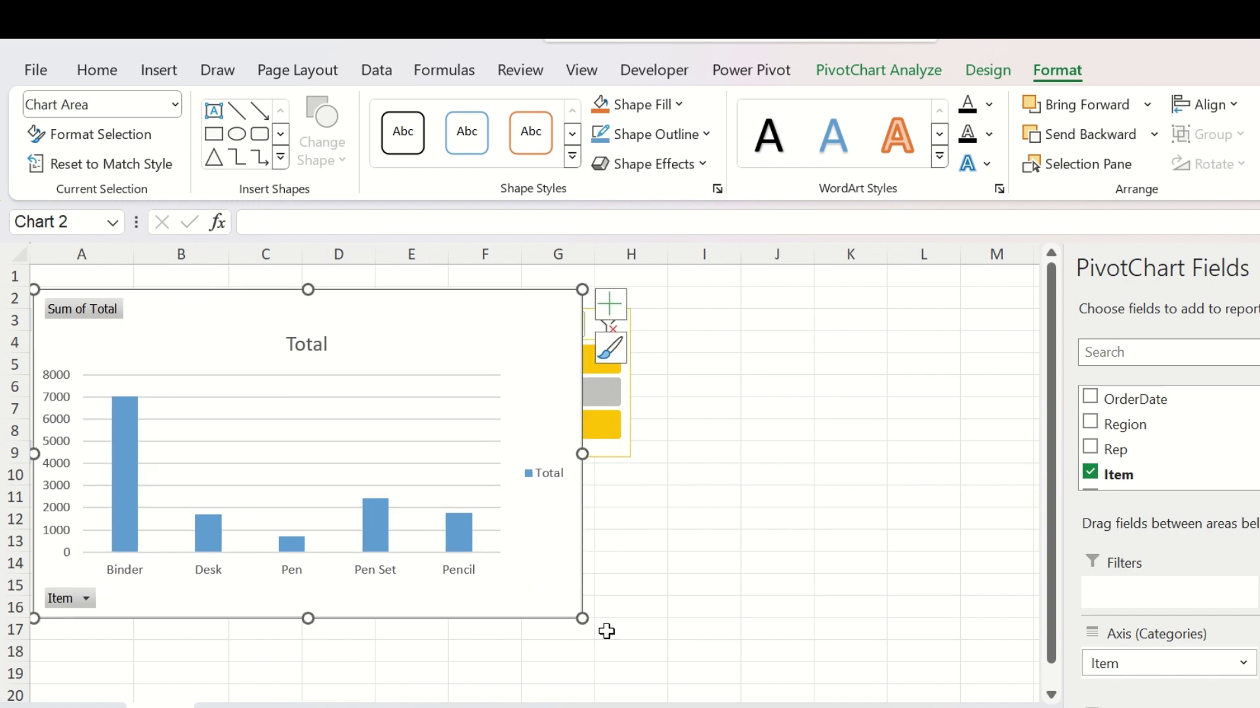
# Step: Shrink the PivotChart and place a widened Region slicer beside it
pyautogui.moveTo(580, 620); pyautogui.dragTo(473, 597)
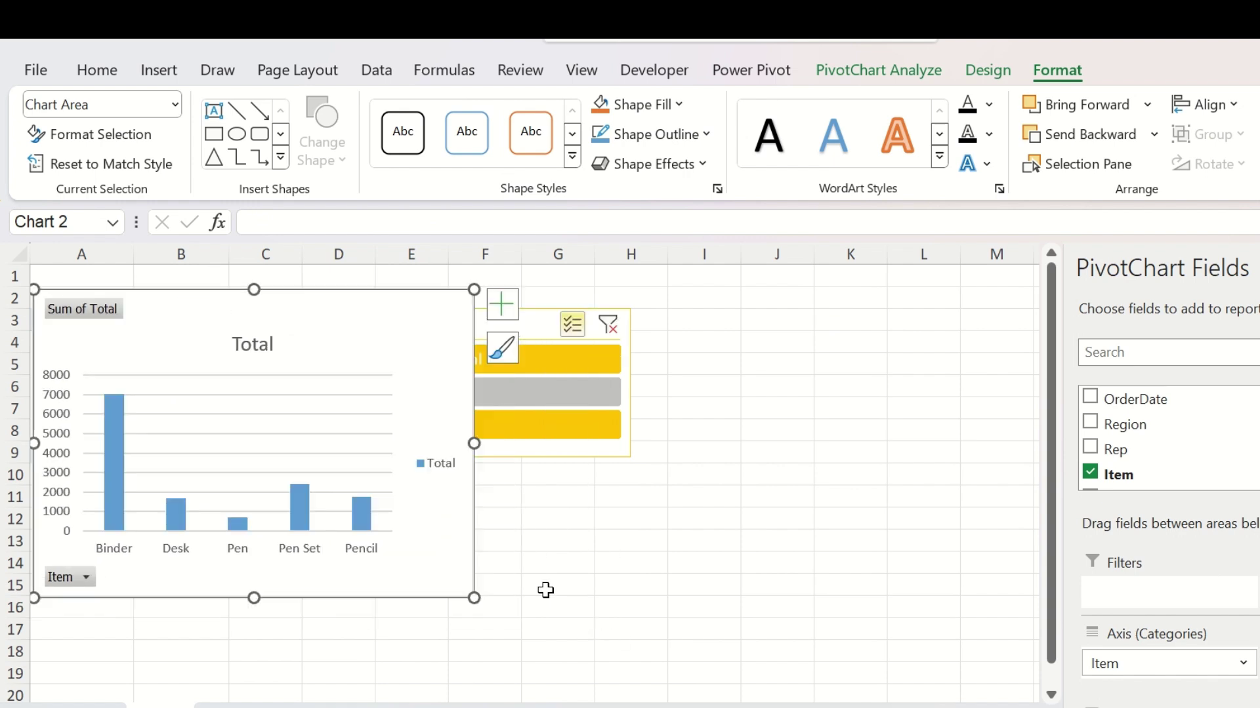
pyautogui.moveTo(608, 457); pyautogui.dragTo(676, 437)
pyautogui.moveTo(700, 368); pyautogui.dragTo(780, 374)
pyautogui.click(441, 464)
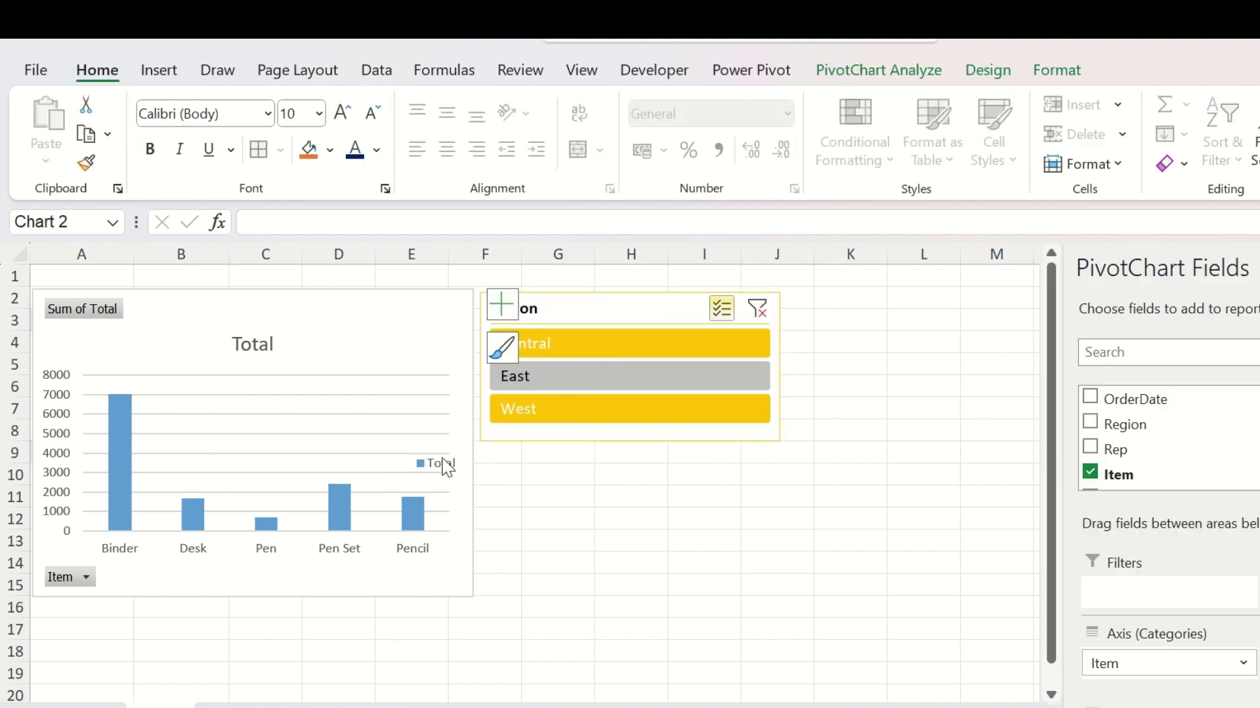
# Step: Toggle Region slicer items until the chart shows Central and East only
pyautogui.click(566, 420)
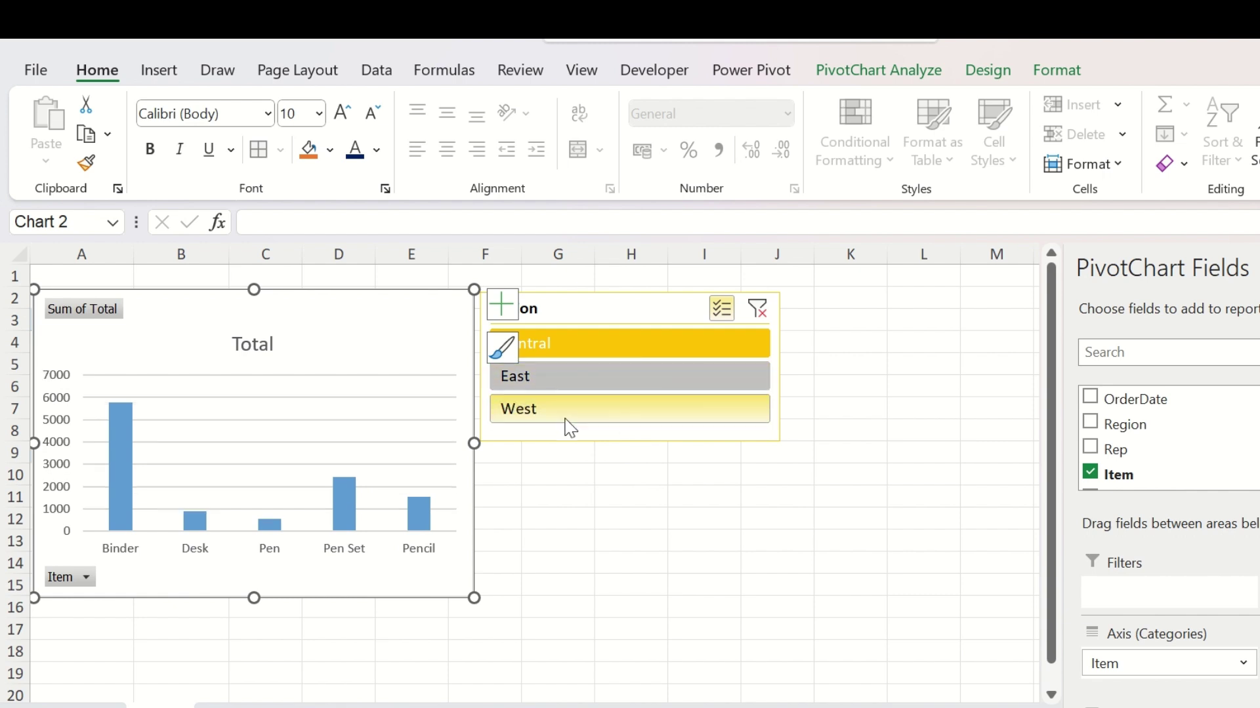
pyautogui.click(577, 387)
pyautogui.click(555, 521)
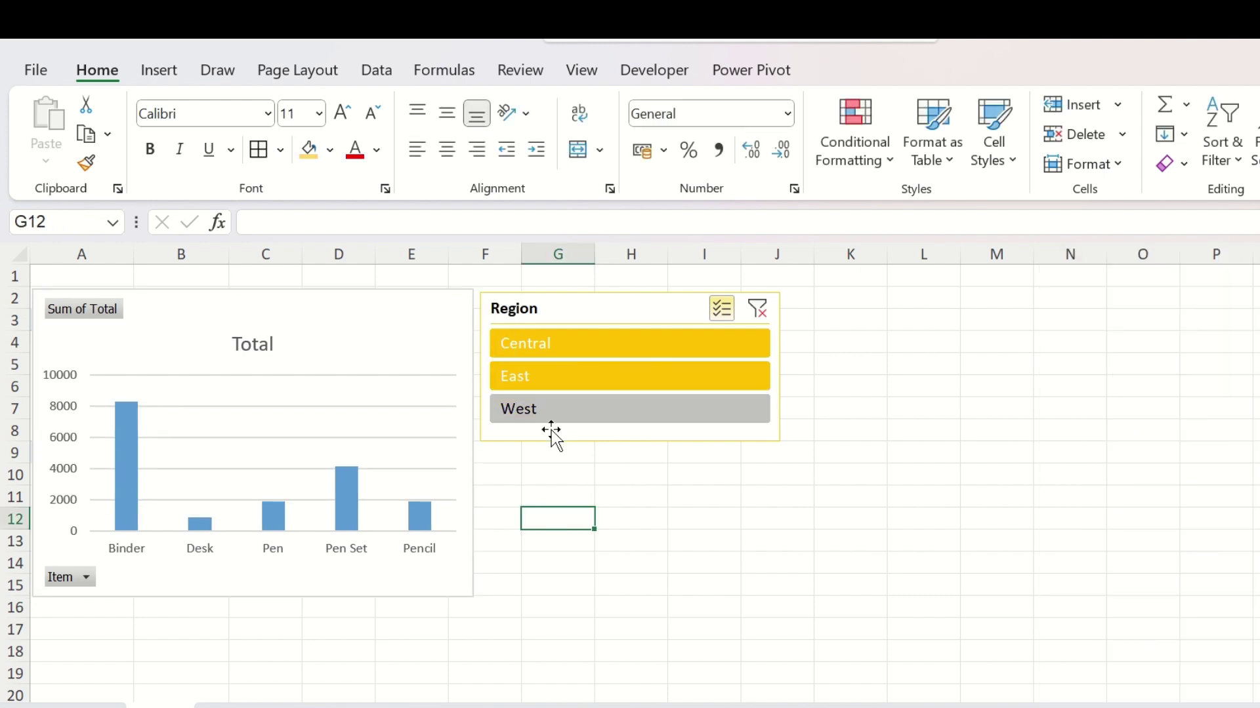
pyautogui.click(661, 348)
pyautogui.click(662, 380)
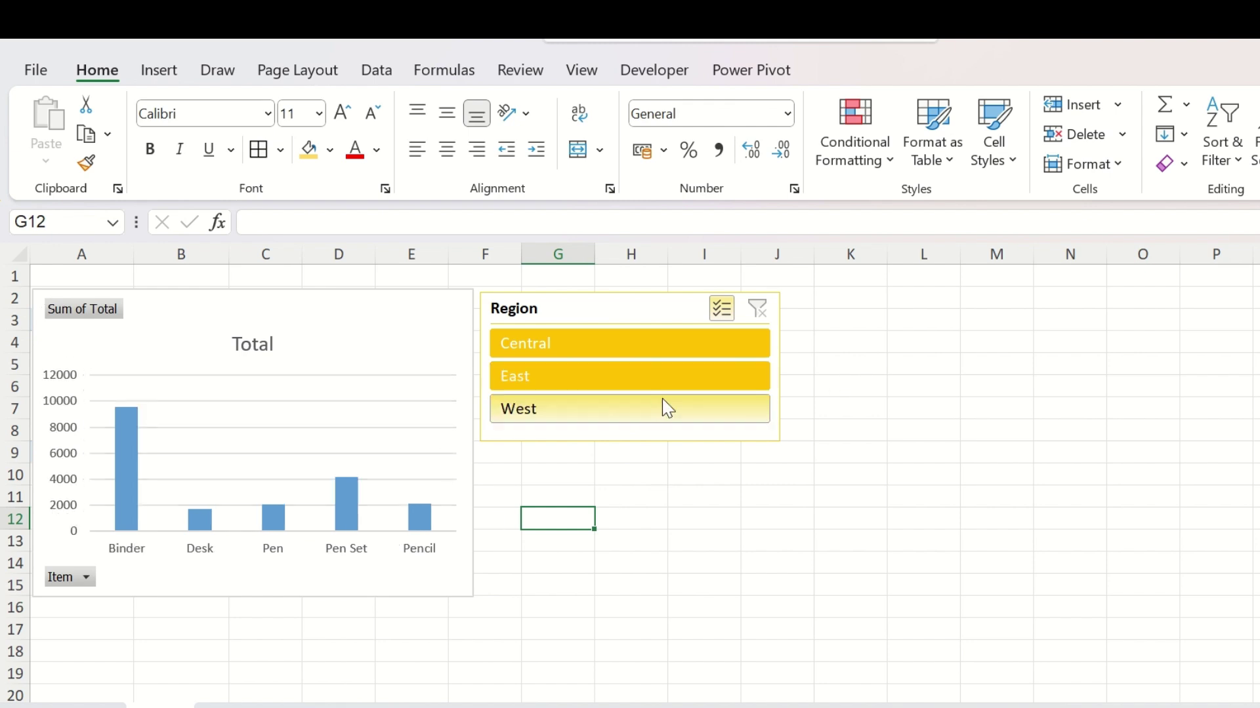
pyautogui.click(687, 402)
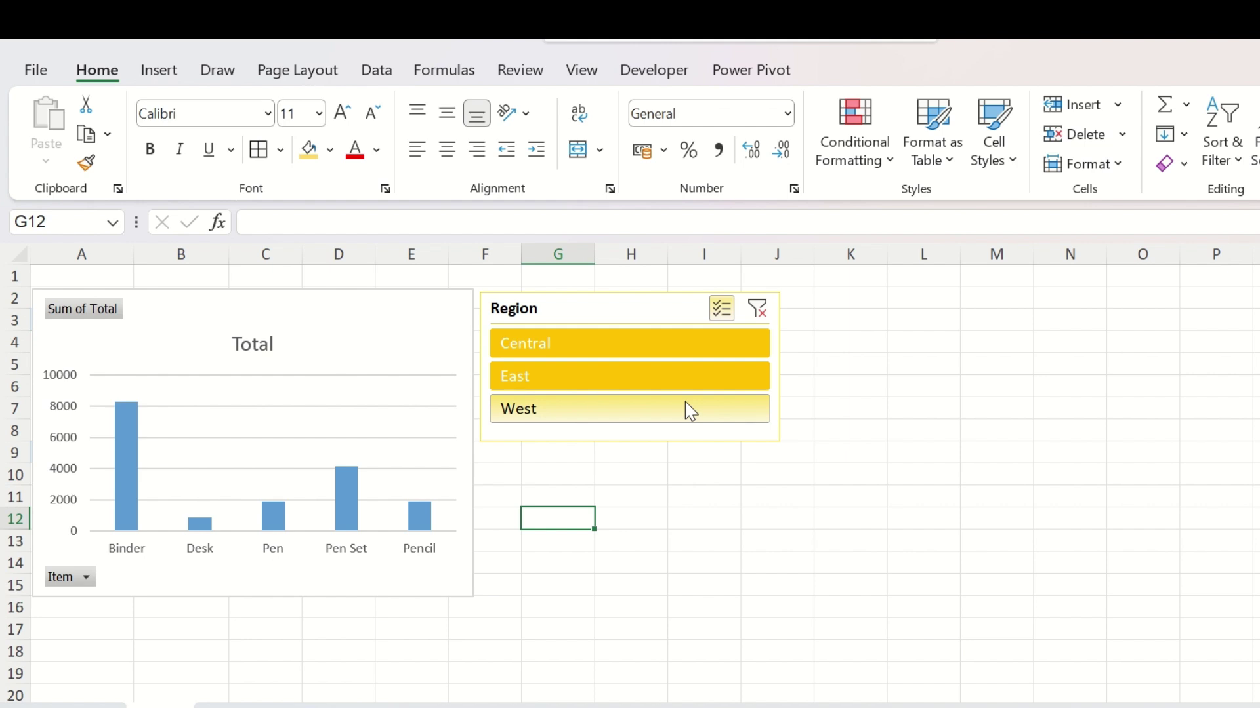
pyautogui.click(436, 307)
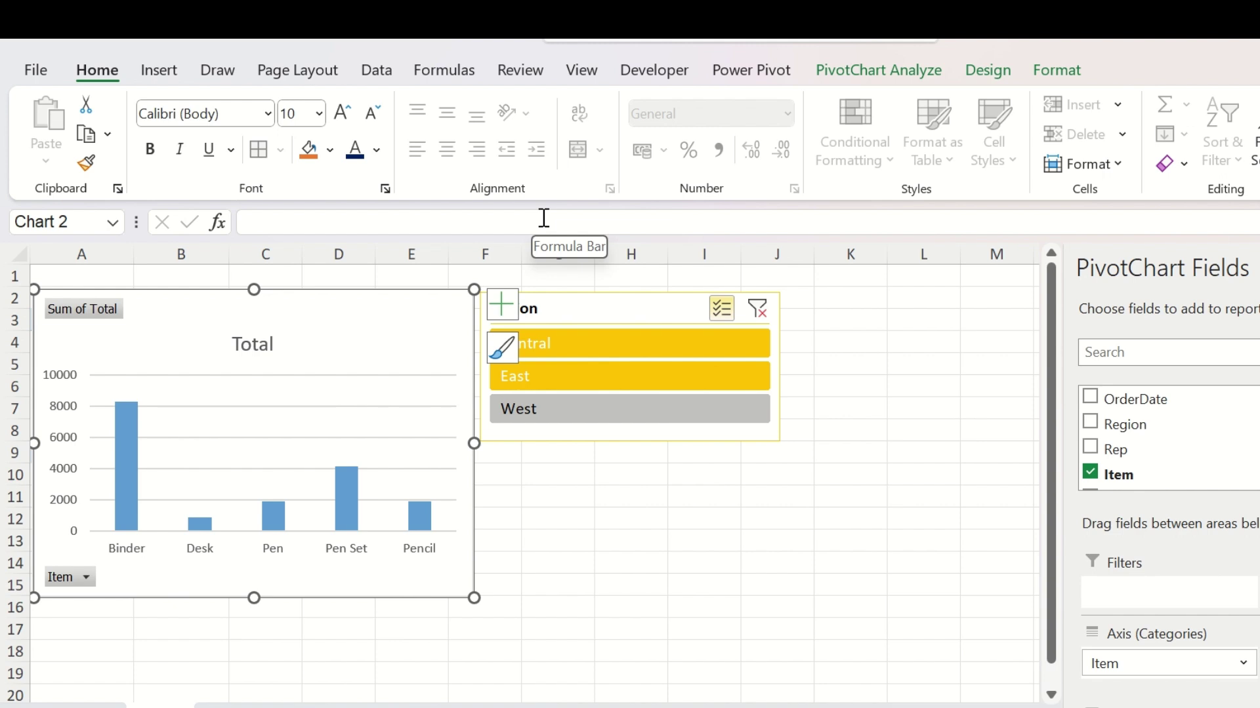
# Step: Add a Rep slicer, place it under the Region slicer and widen it to match
pyautogui.click(159, 71)
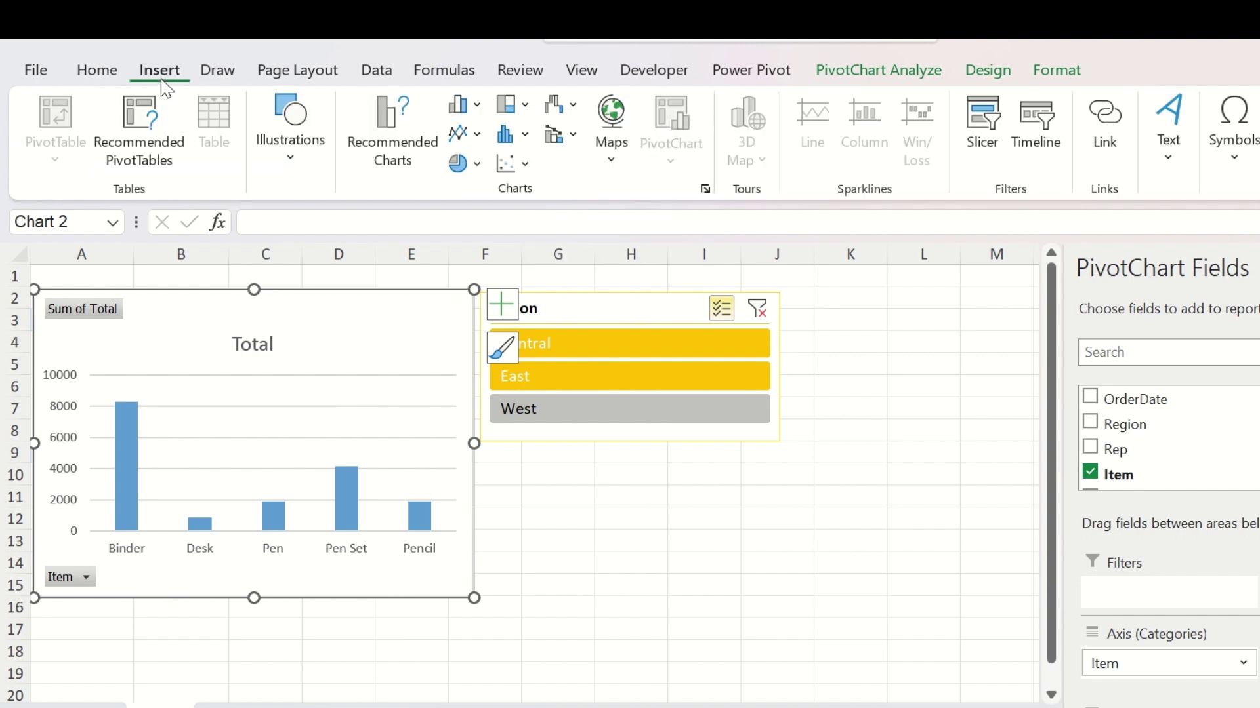
pyautogui.click(980, 136)
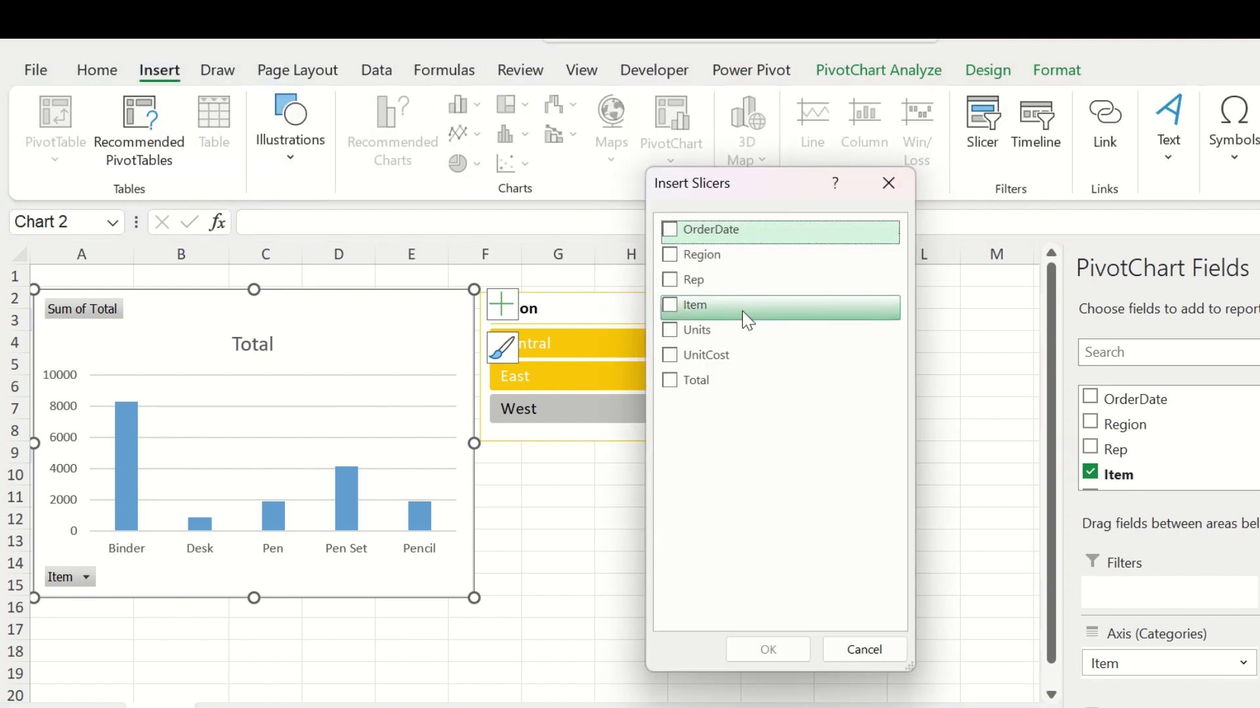
pyautogui.click(673, 281)
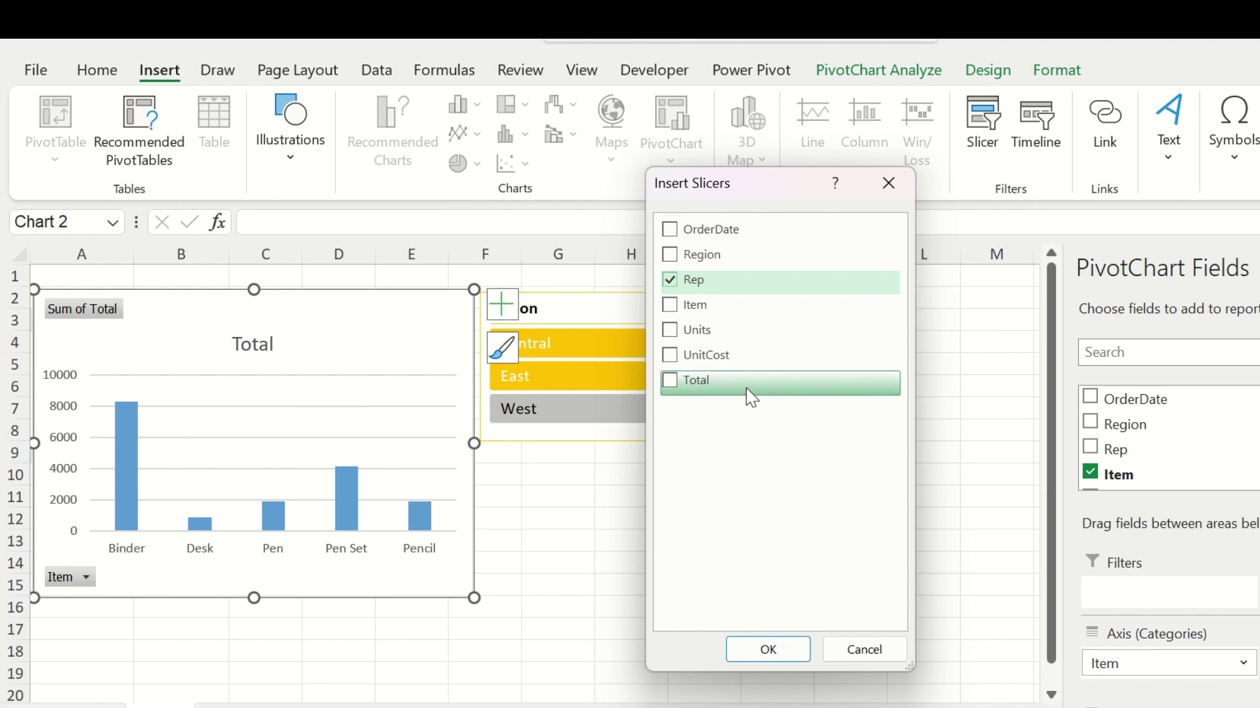
pyautogui.click(768, 650)
pyautogui.moveTo(499, 345); pyautogui.dragTo(531, 463)
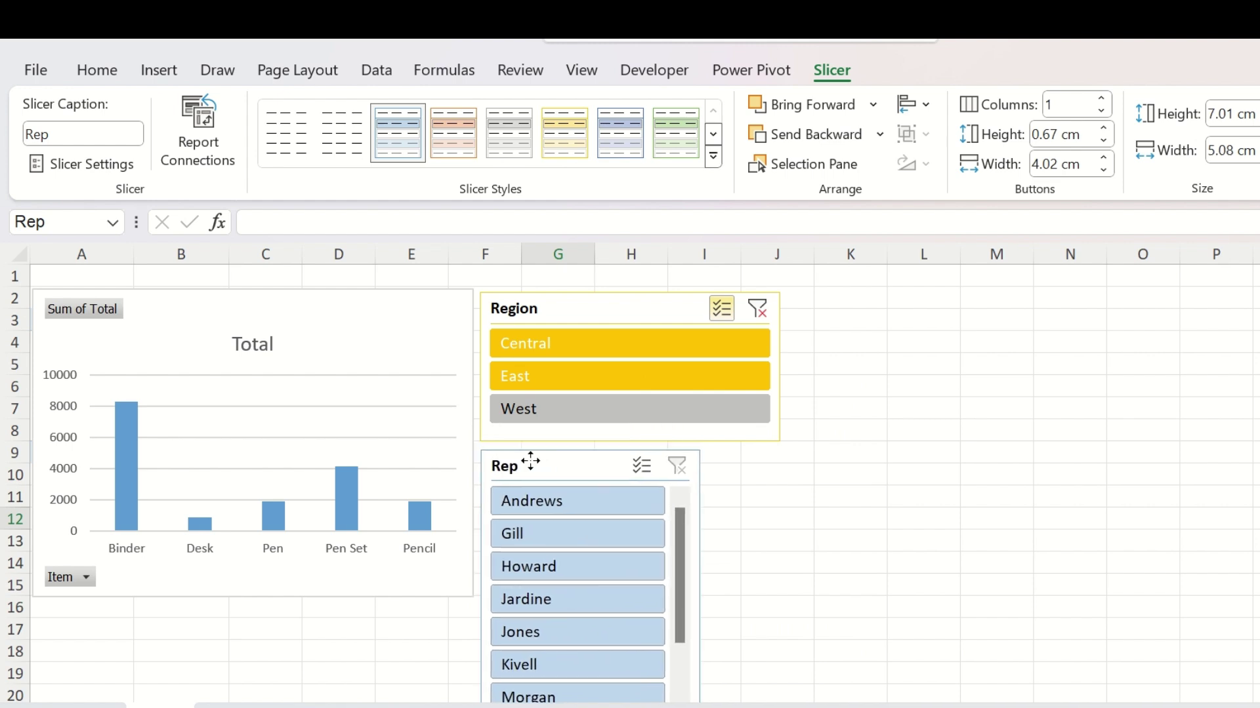
pyautogui.moveTo(701, 601); pyautogui.dragTo(780, 603)
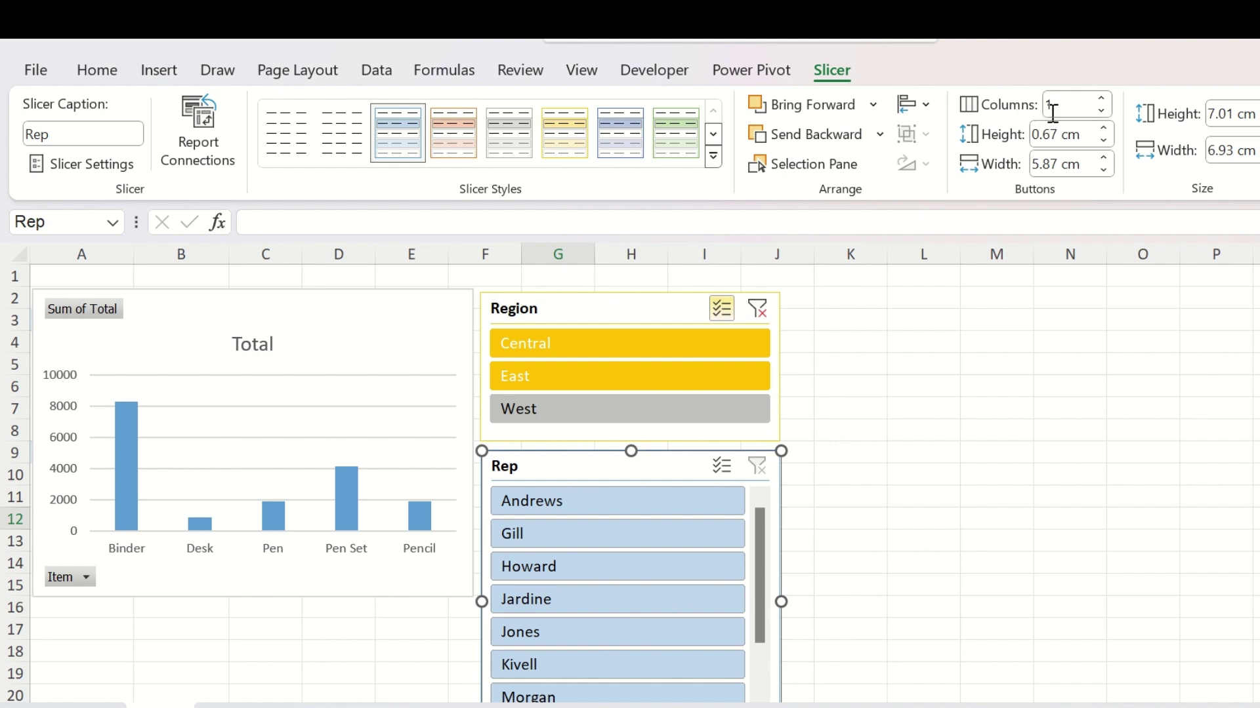
# Step: Lay out the Rep slicer in 3 columns, shorten it to fit, and apply the green style
pyautogui.click(1101, 99)
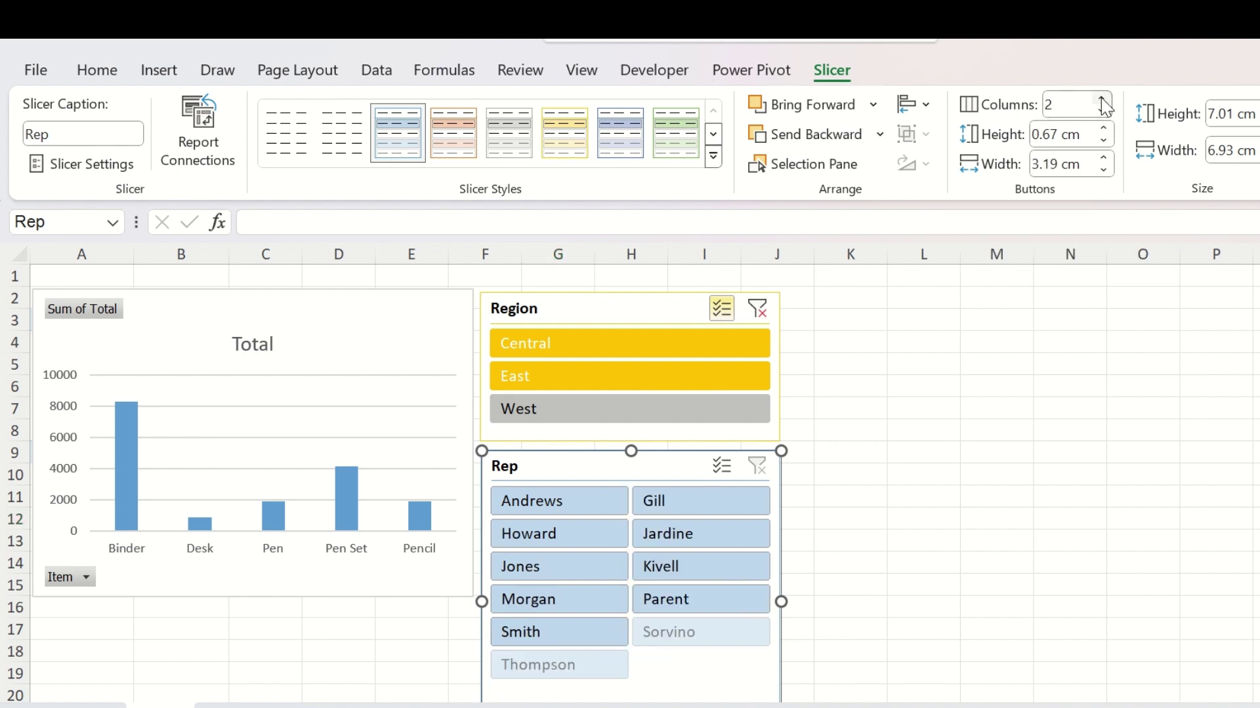
pyautogui.click(1103, 100)
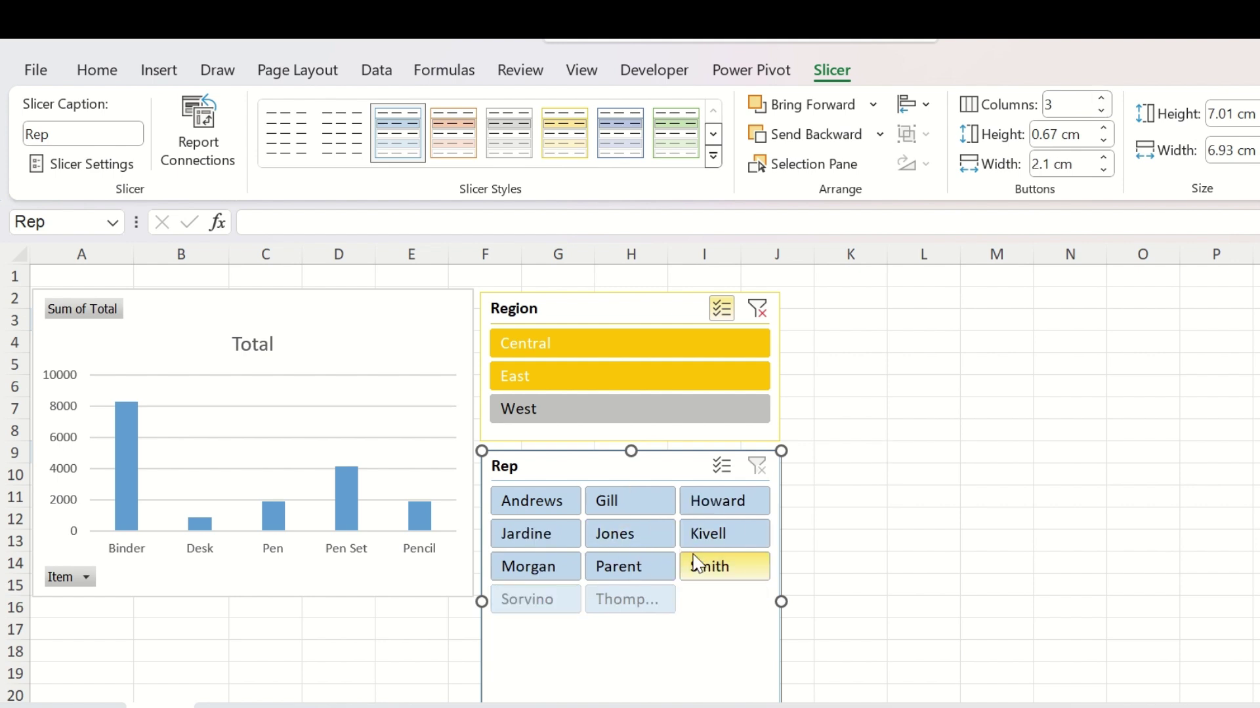
pyautogui.scroll(-2, 630, 618)
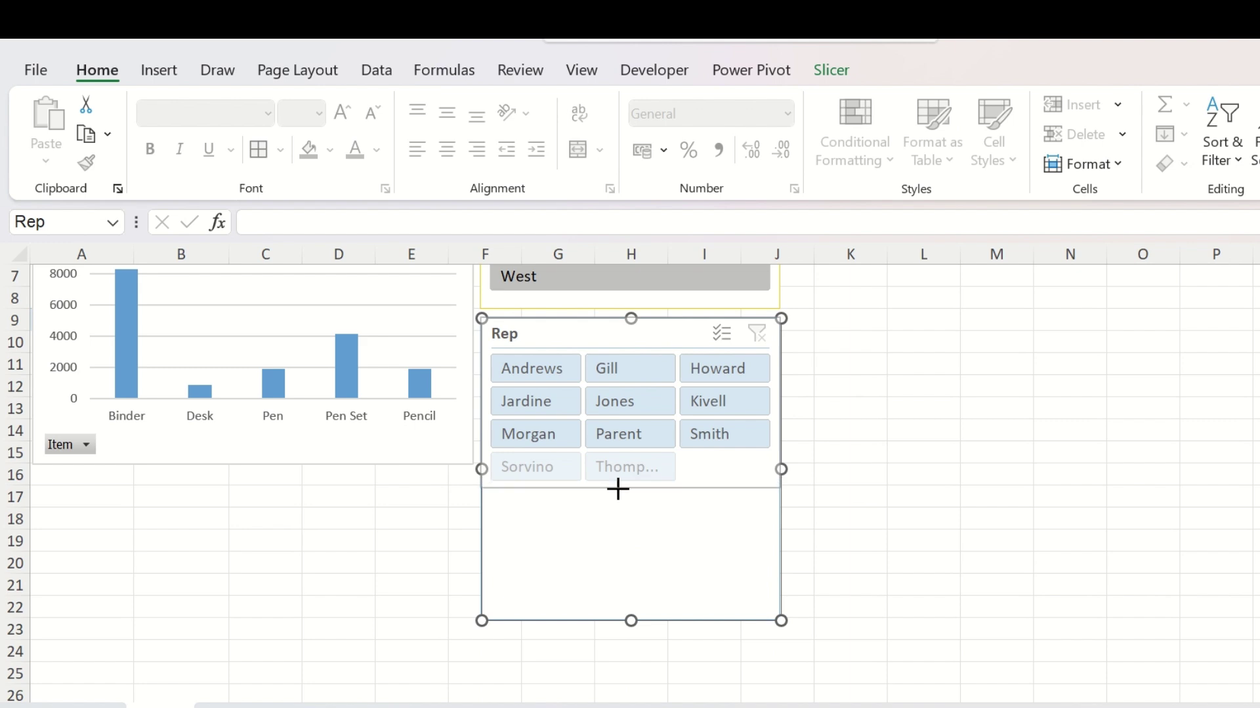
pyautogui.moveTo(617, 488); pyautogui.dragTo(618, 496)
pyautogui.click(831, 70)
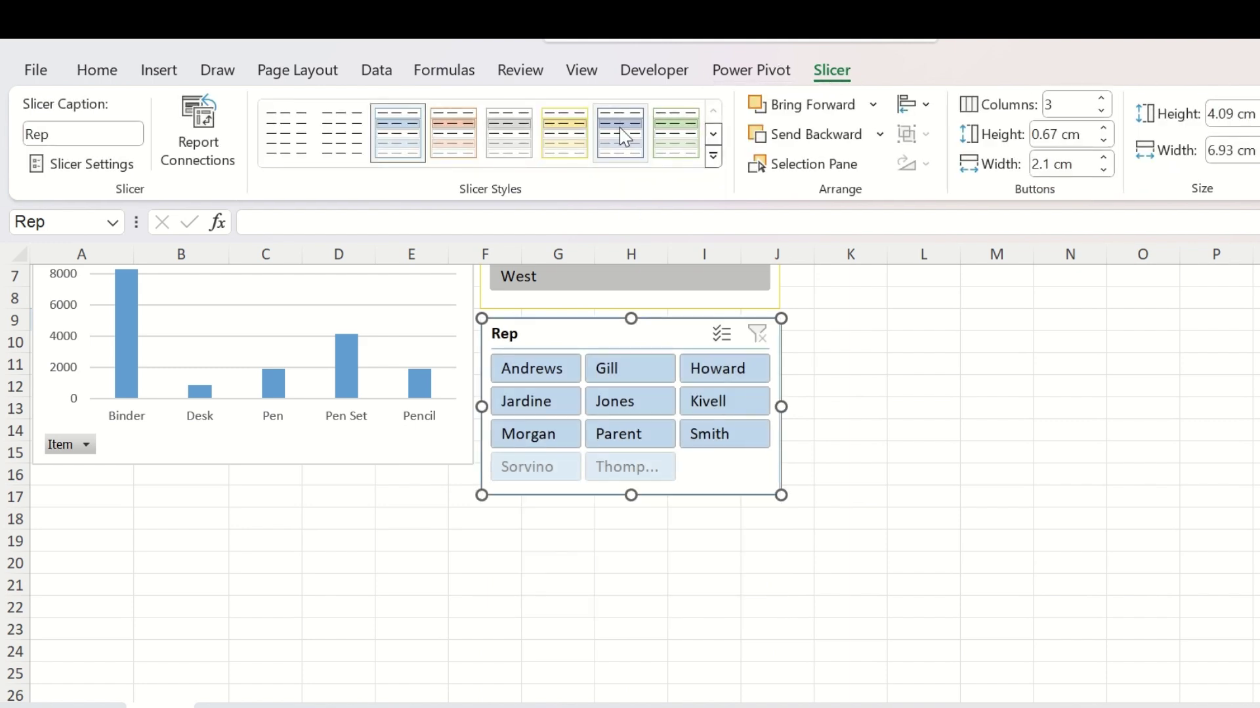
pyautogui.click(675, 134)
pyautogui.scroll(2, 254, 597)
# Step: Stretch the pivot chart down to about row 16 to match the slicer height
pyautogui.click(254, 597)
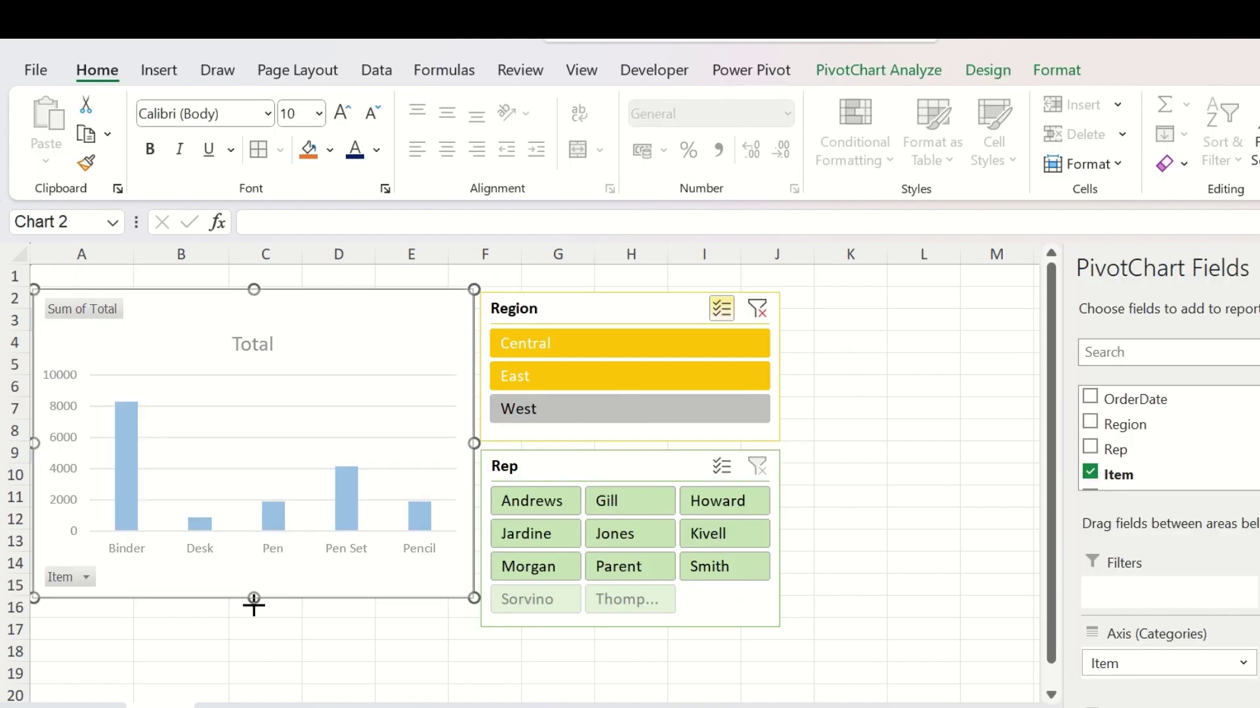
pyautogui.moveTo(254, 598); pyautogui.dragTo(254, 627)
pyautogui.click(890, 451)
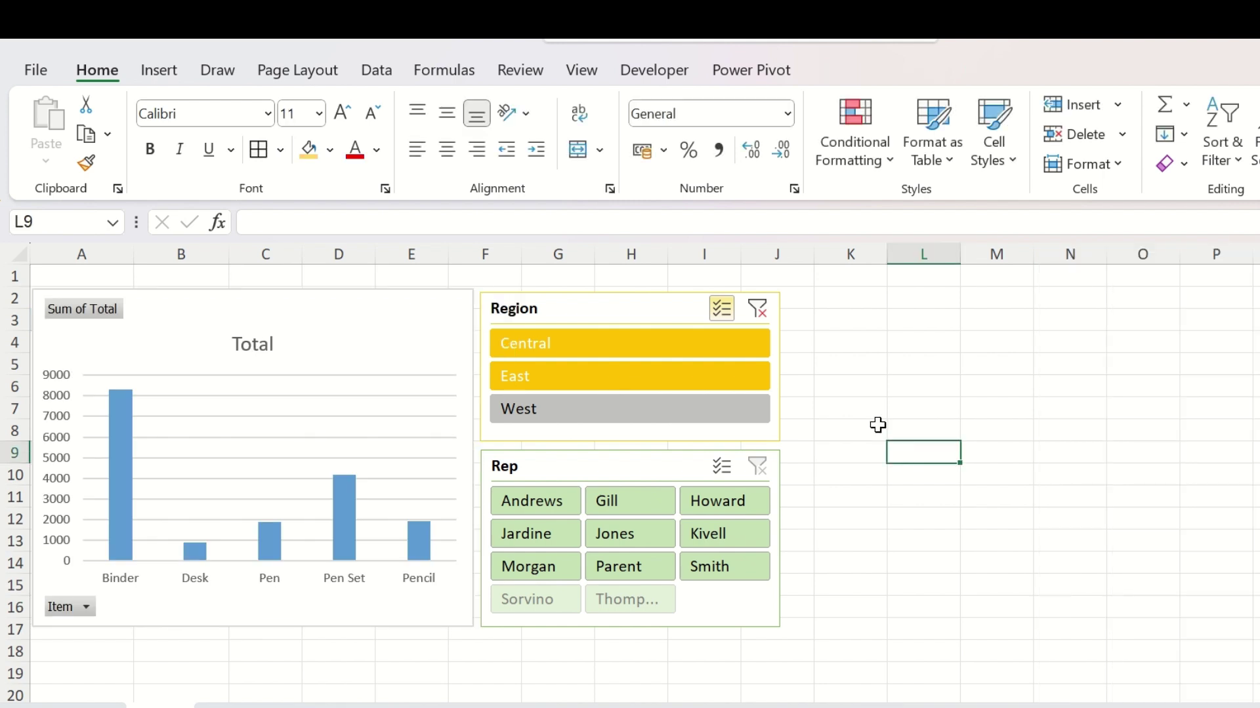
# Step: Draw a rectangle shape from A1 to about J17
pyautogui.click(164, 71)
pyautogui.click(290, 135)
pyautogui.click(327, 242)
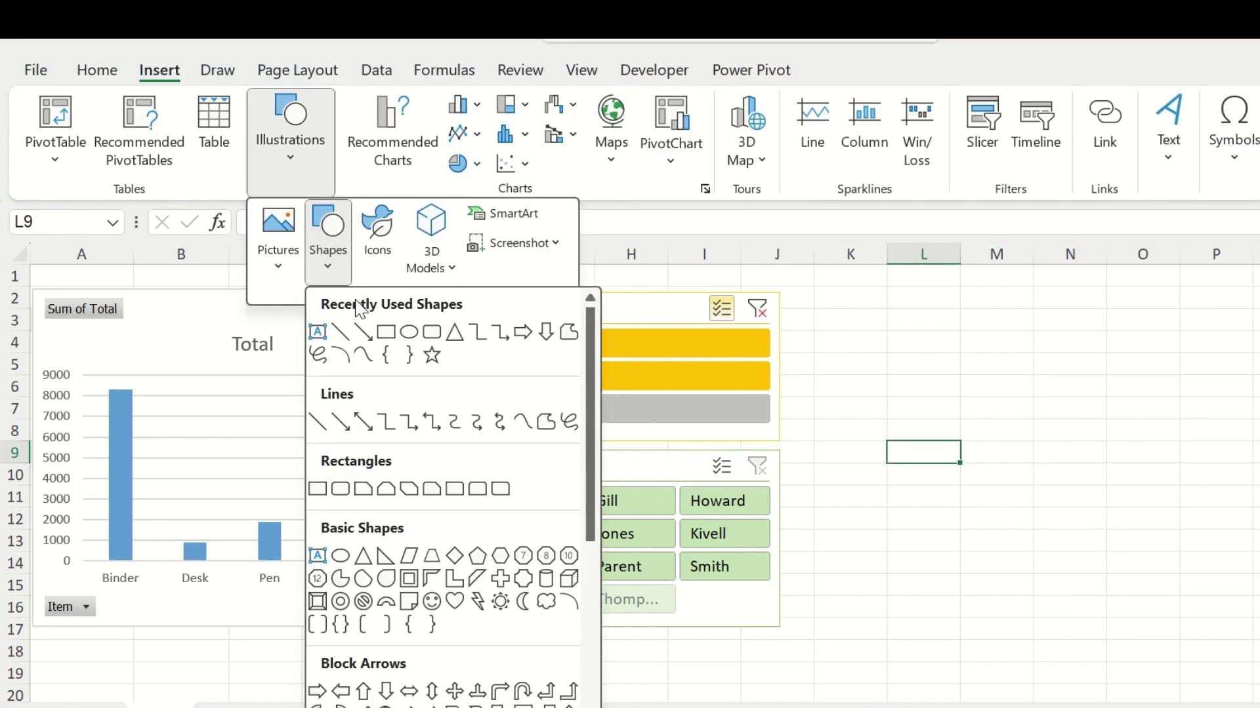
pyautogui.click(387, 332)
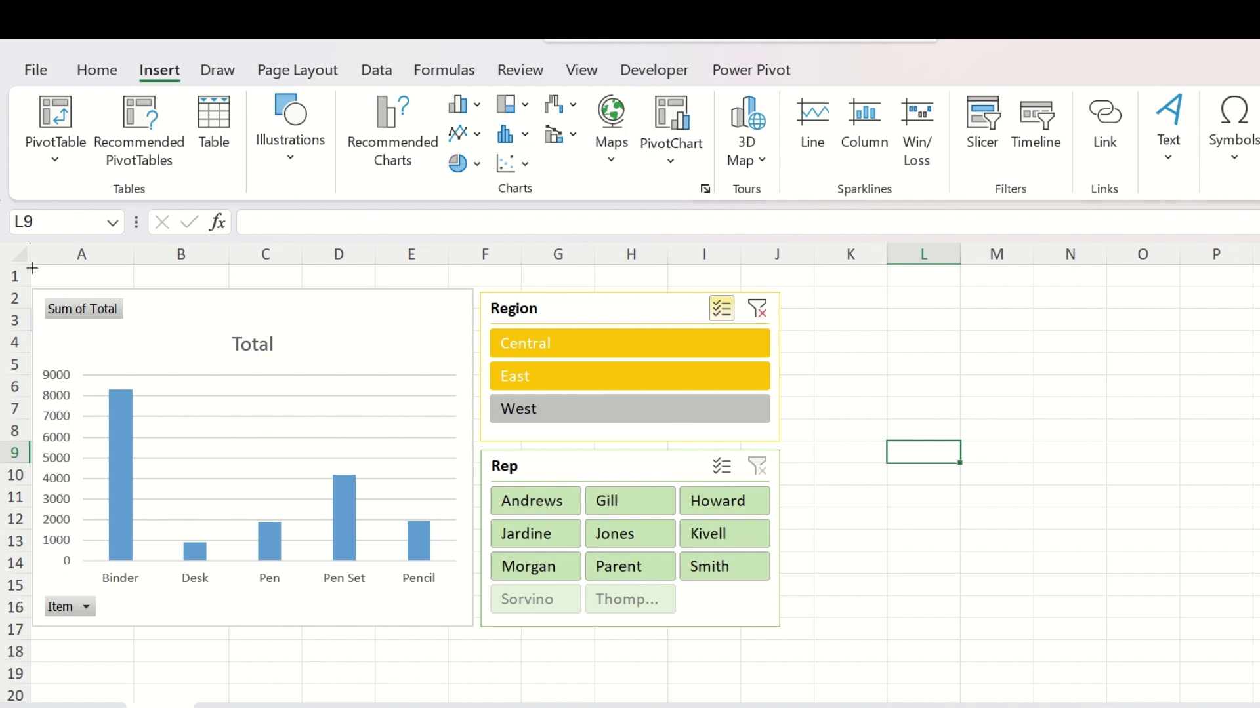
pyautogui.moveTo(33, 267); pyautogui.dragTo(790, 635)
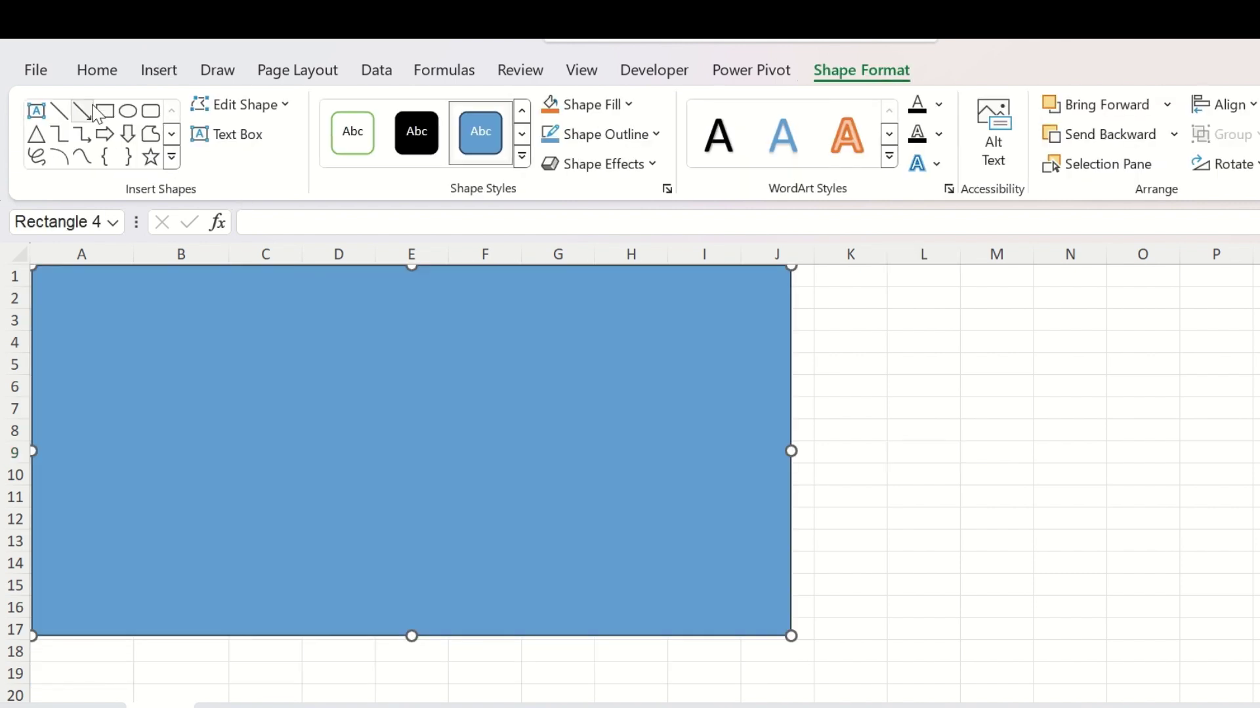
# Step: Give the rectangle a solid dark blue style and send it behind the chart and both slicers
pyautogui.click(422, 134)
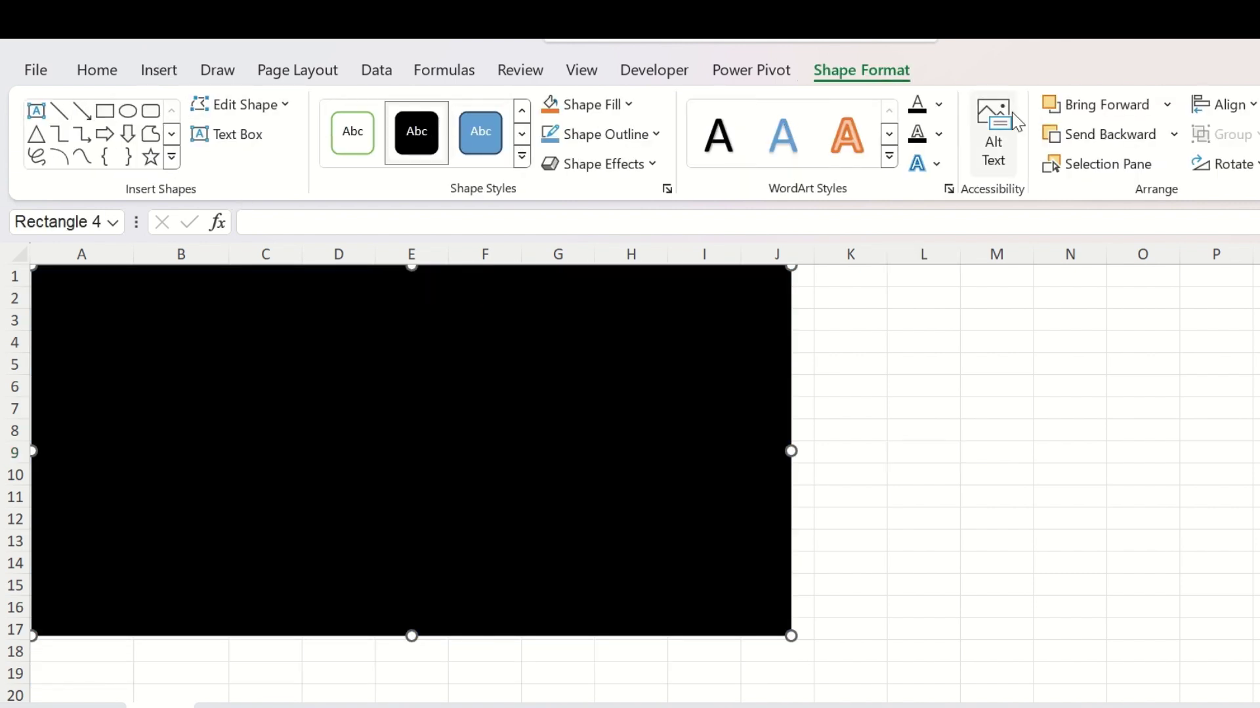
pyautogui.click(1108, 136)
pyautogui.click(1107, 135)
pyautogui.click(1107, 135)
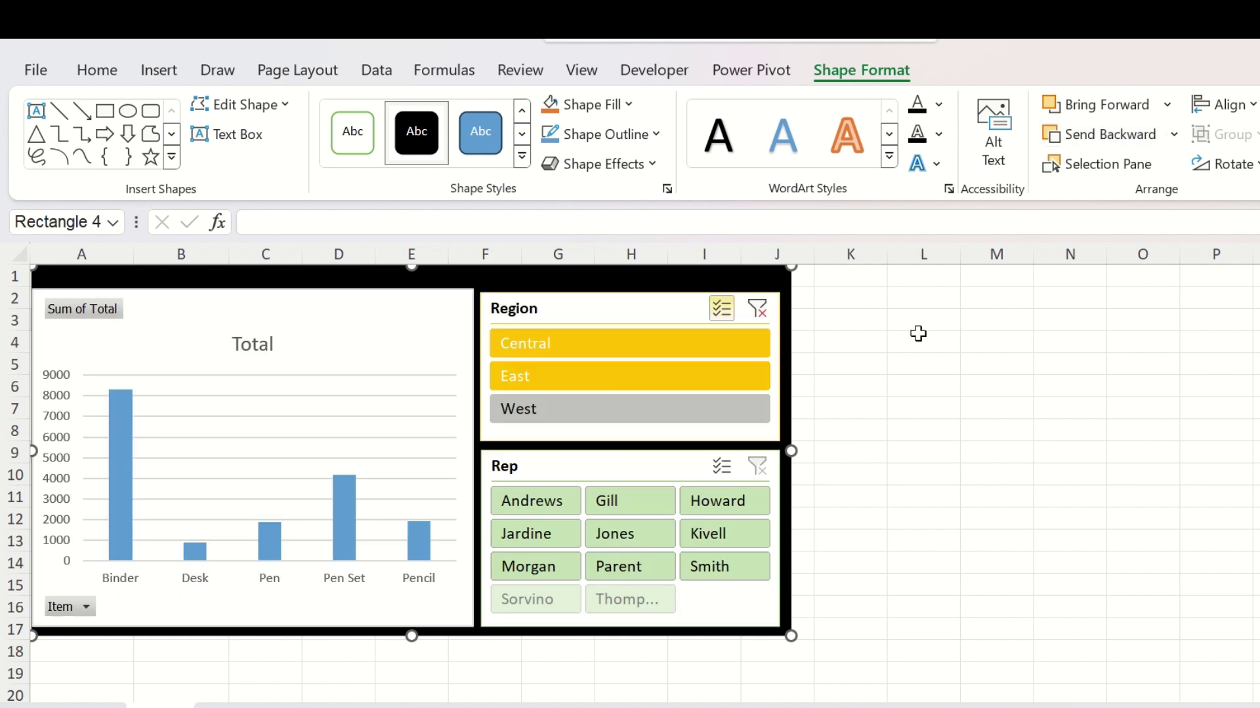
pyautogui.click(900, 423)
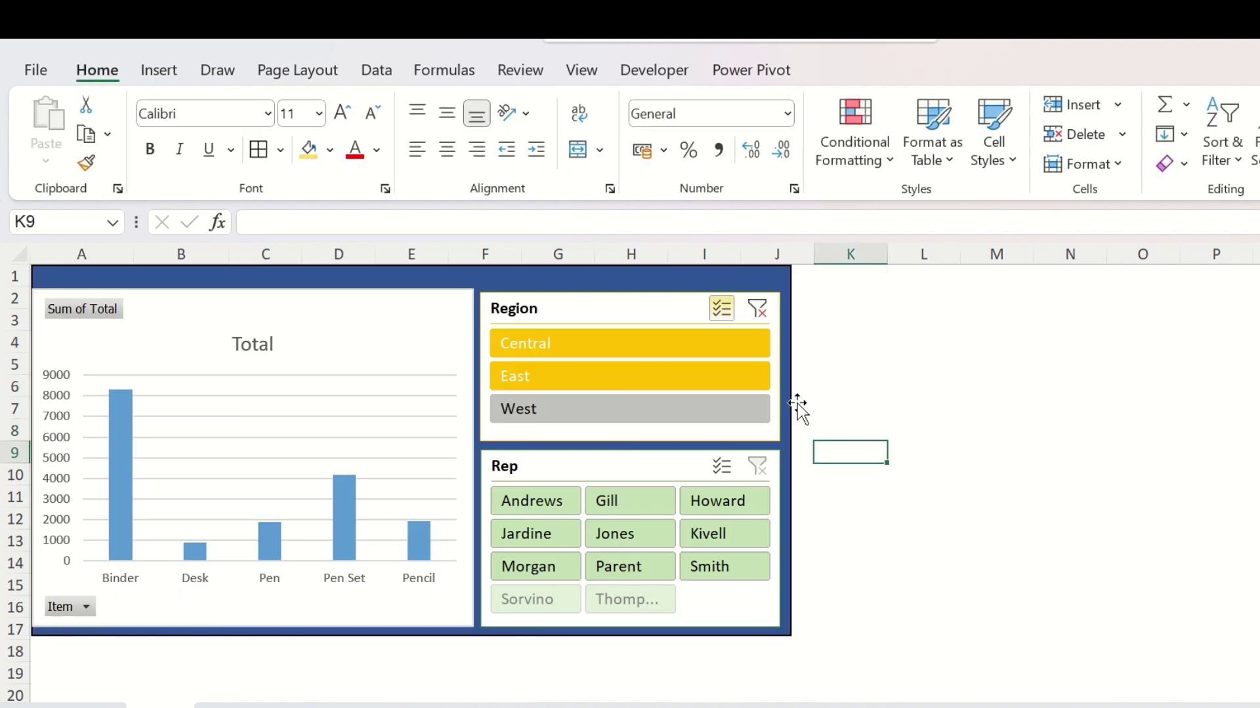
# Step: Filter the Region slicer to Central only
pyautogui.click(728, 408)
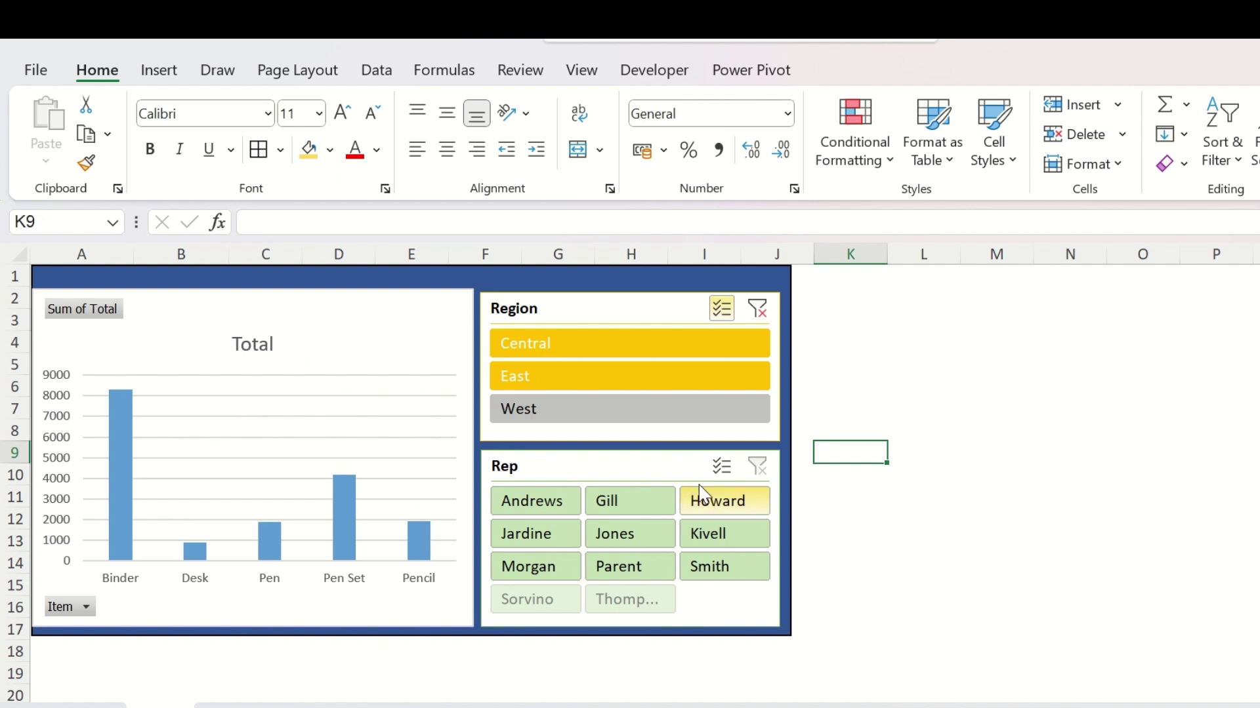
pyautogui.click(631, 356)
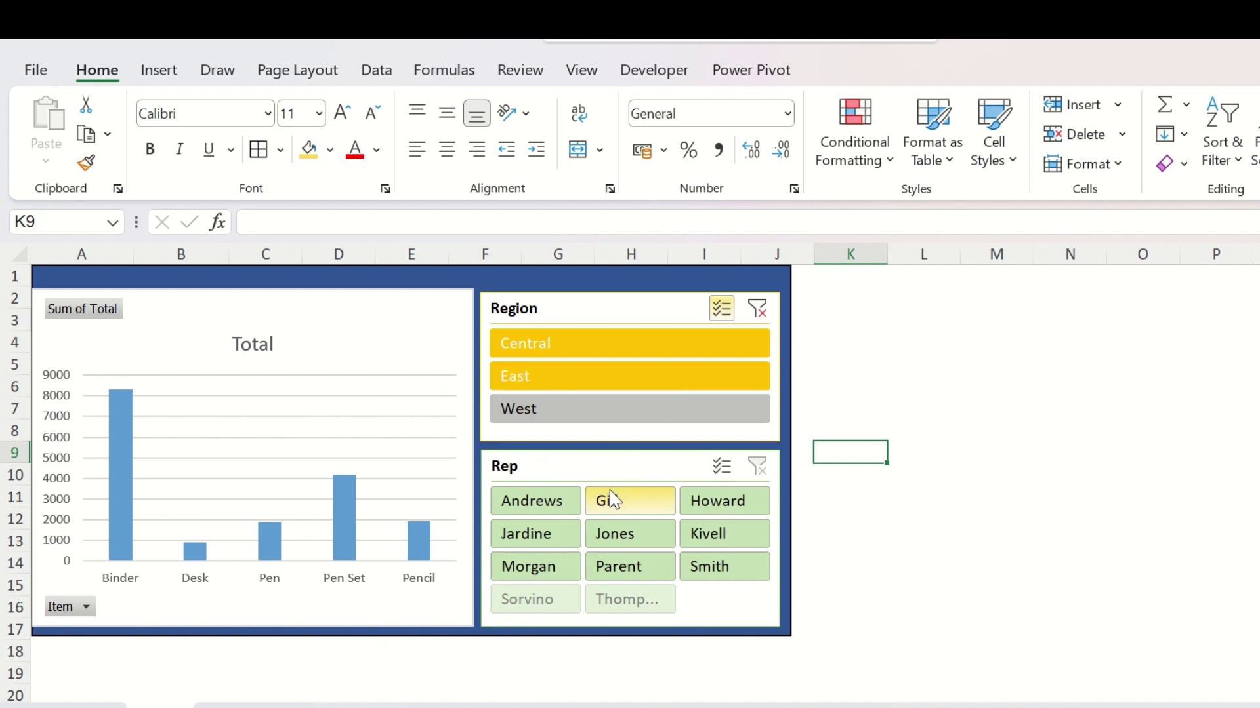
pyautogui.click(721, 310)
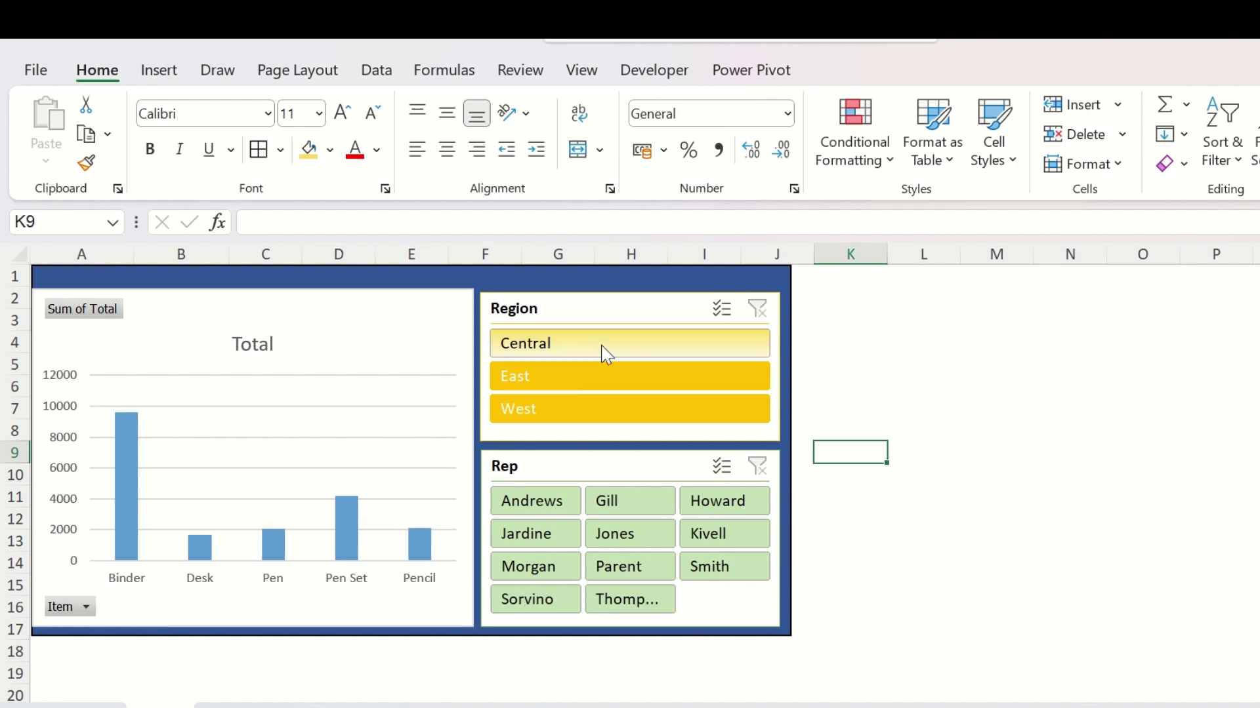
pyautogui.click(600, 348)
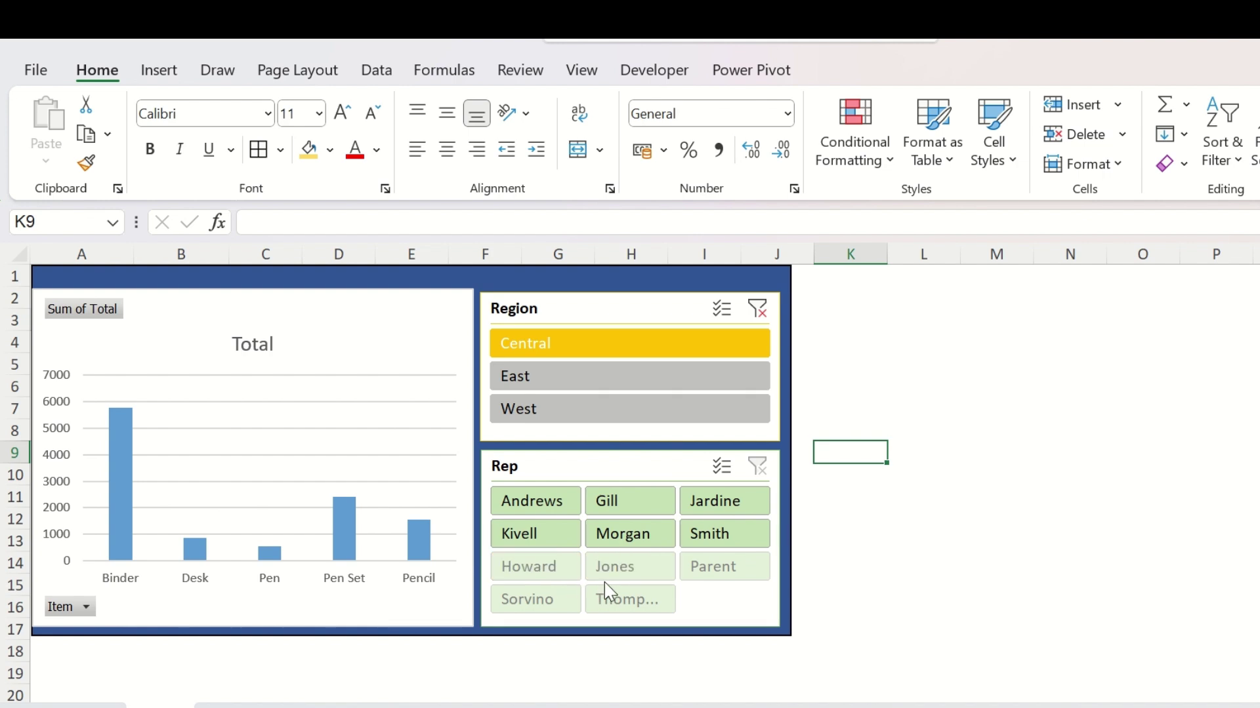
# Step: Filter the Rep slicer to Smith, Andrews and Jardine
pyautogui.click(721, 535)
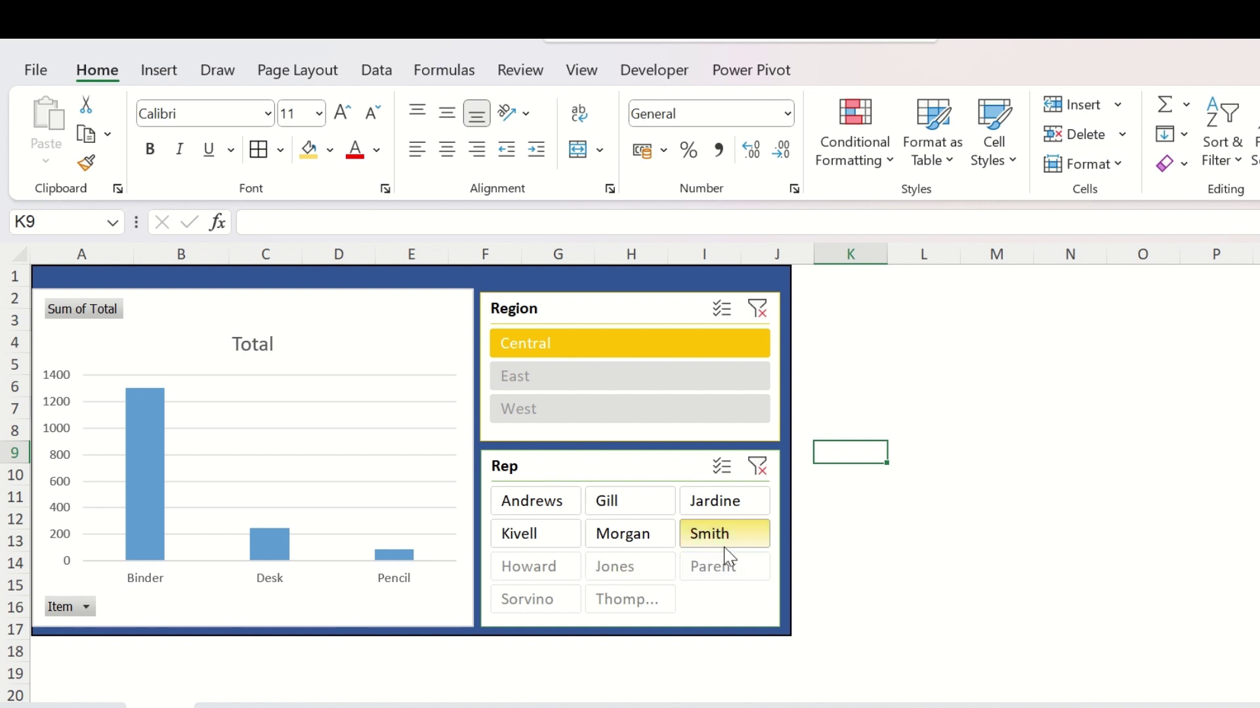
pyautogui.keyDown('ctrl'); pyautogui.click(534, 509); pyautogui.keyUp('ctrl')
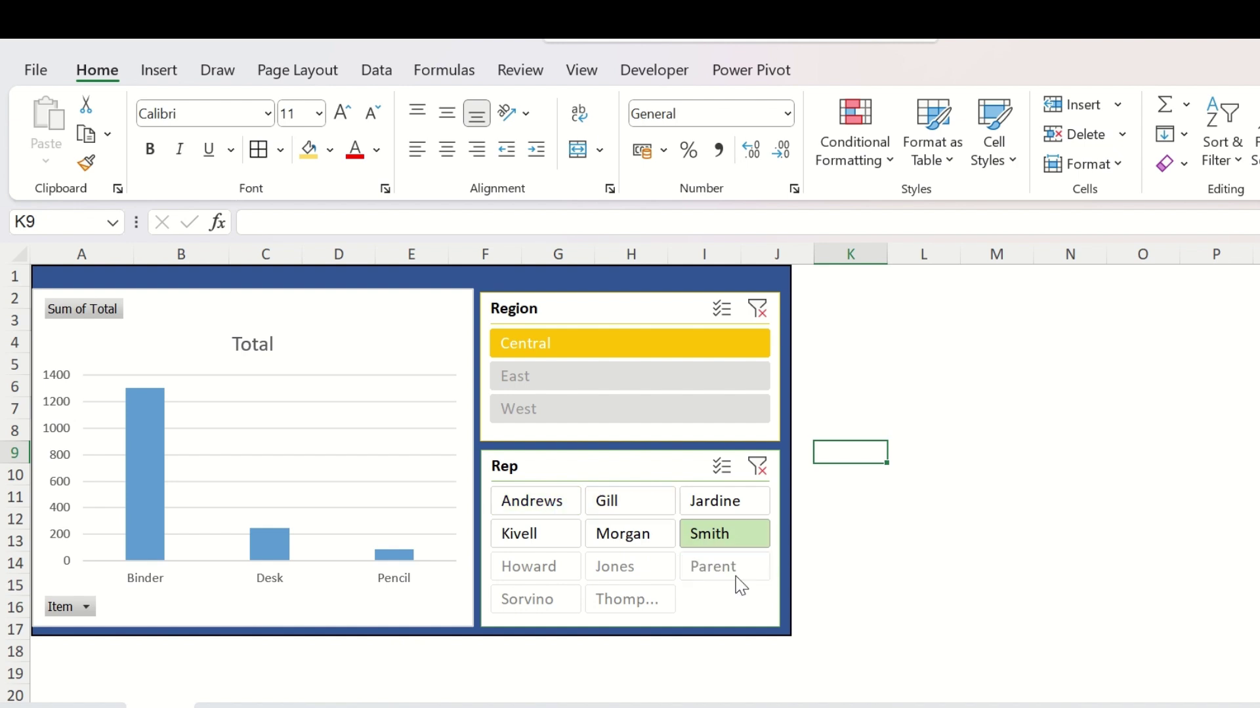
pyautogui.keyDown('ctrl'); pyautogui.click(724, 507); pyautogui.keyUp('ctrl')
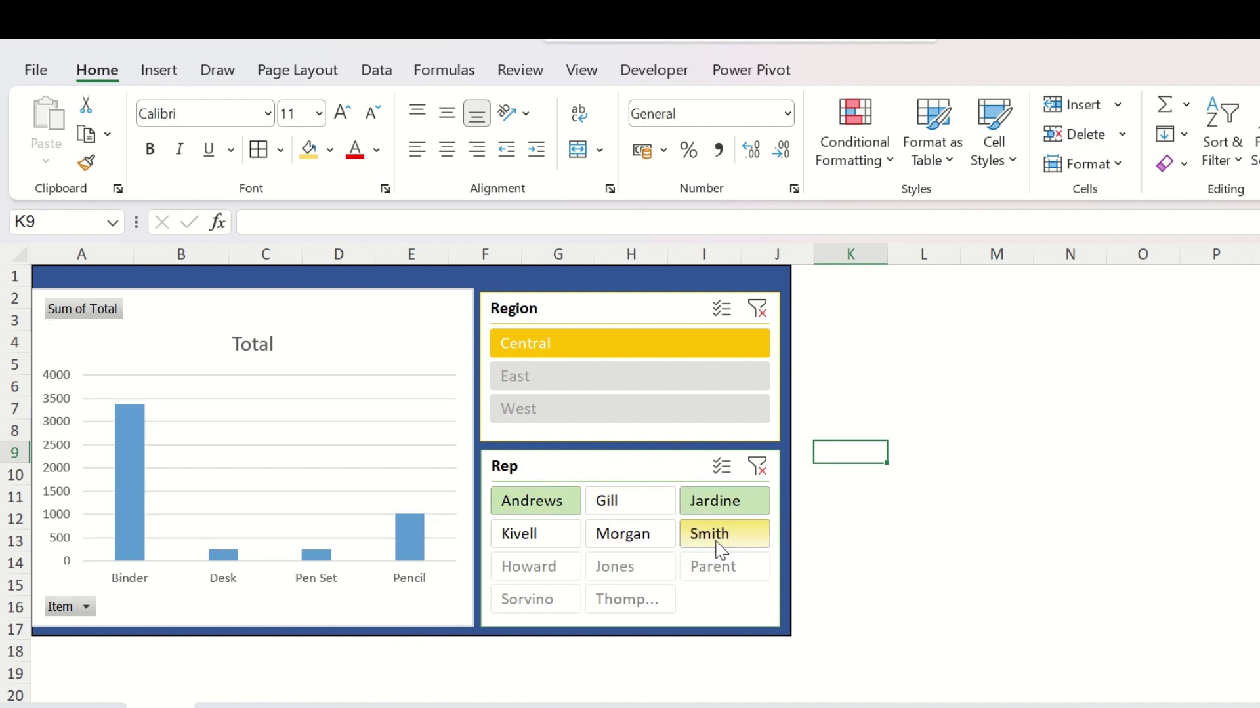